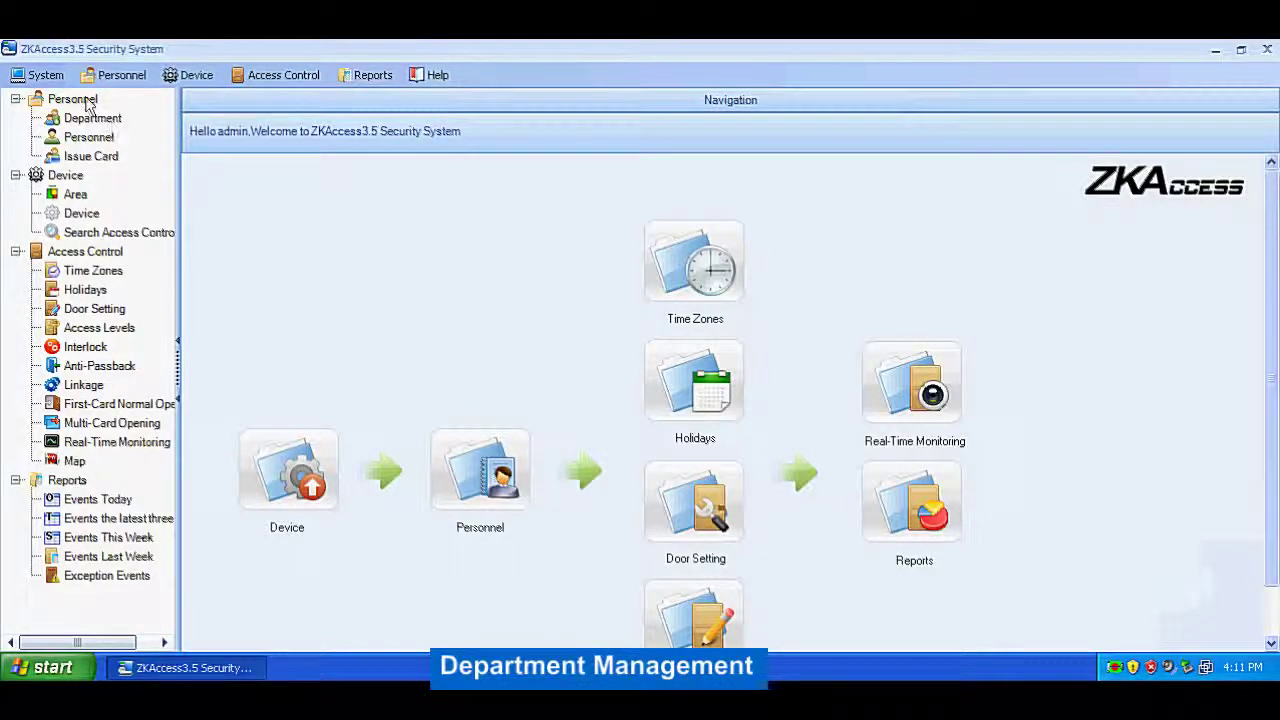
Step: Add the Testing department, number 02, under parent department Company Name
left_click(86, 101)
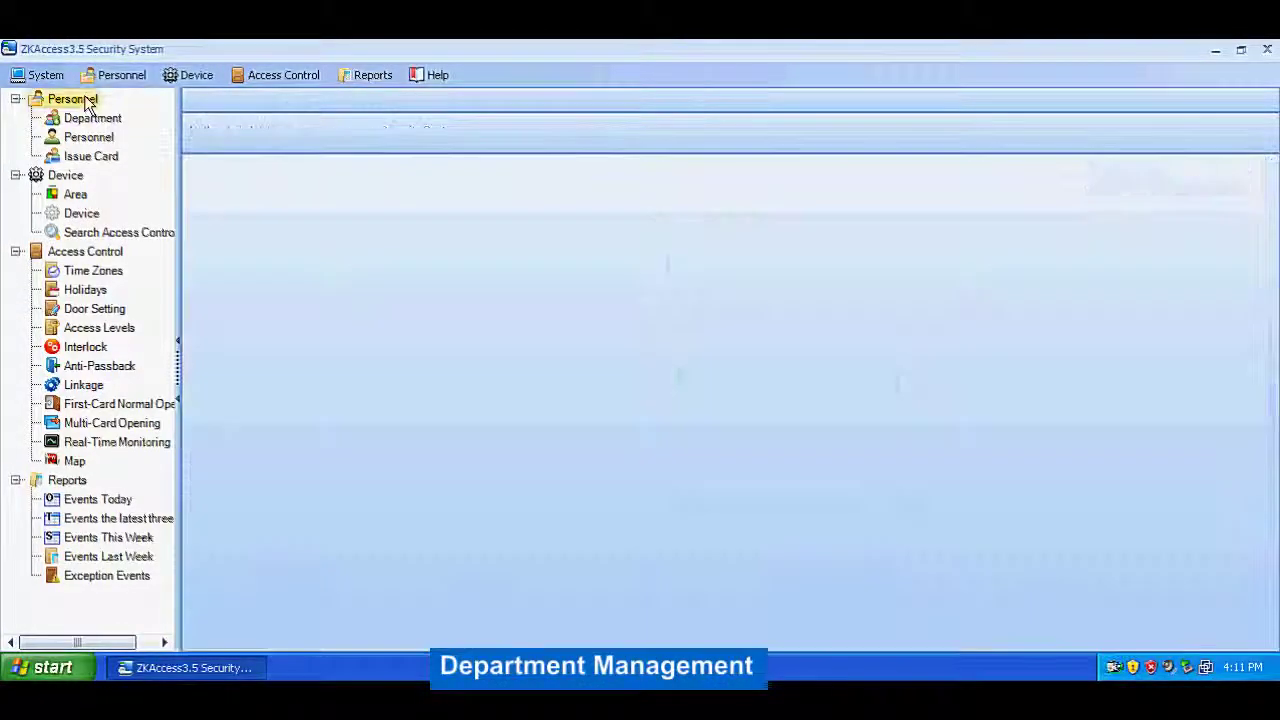
left_click(96, 120)
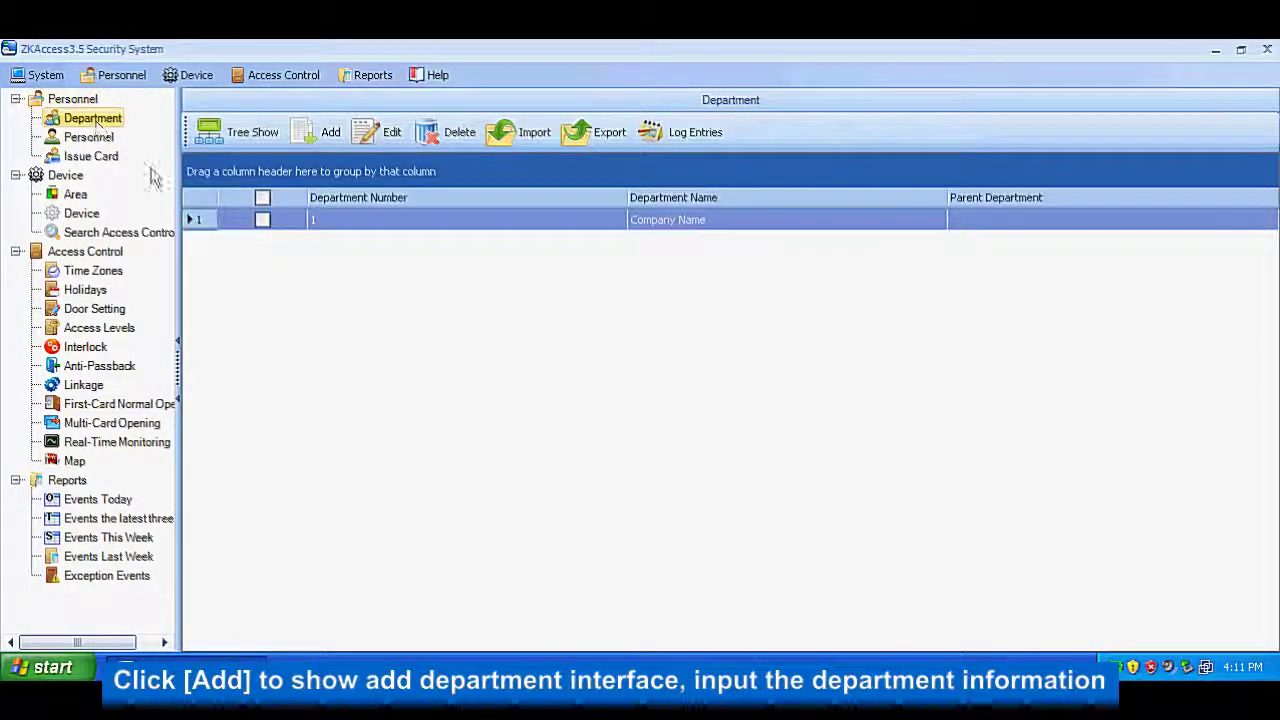
left_click(307, 135)
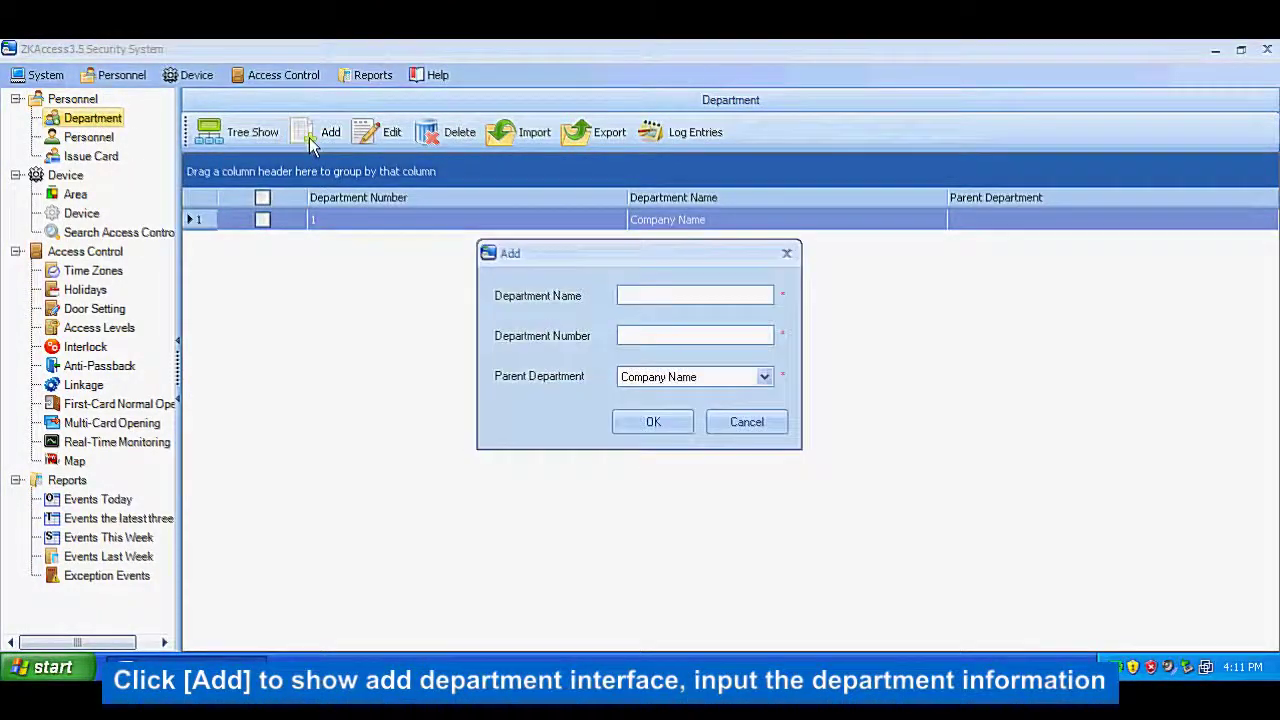
type("T")
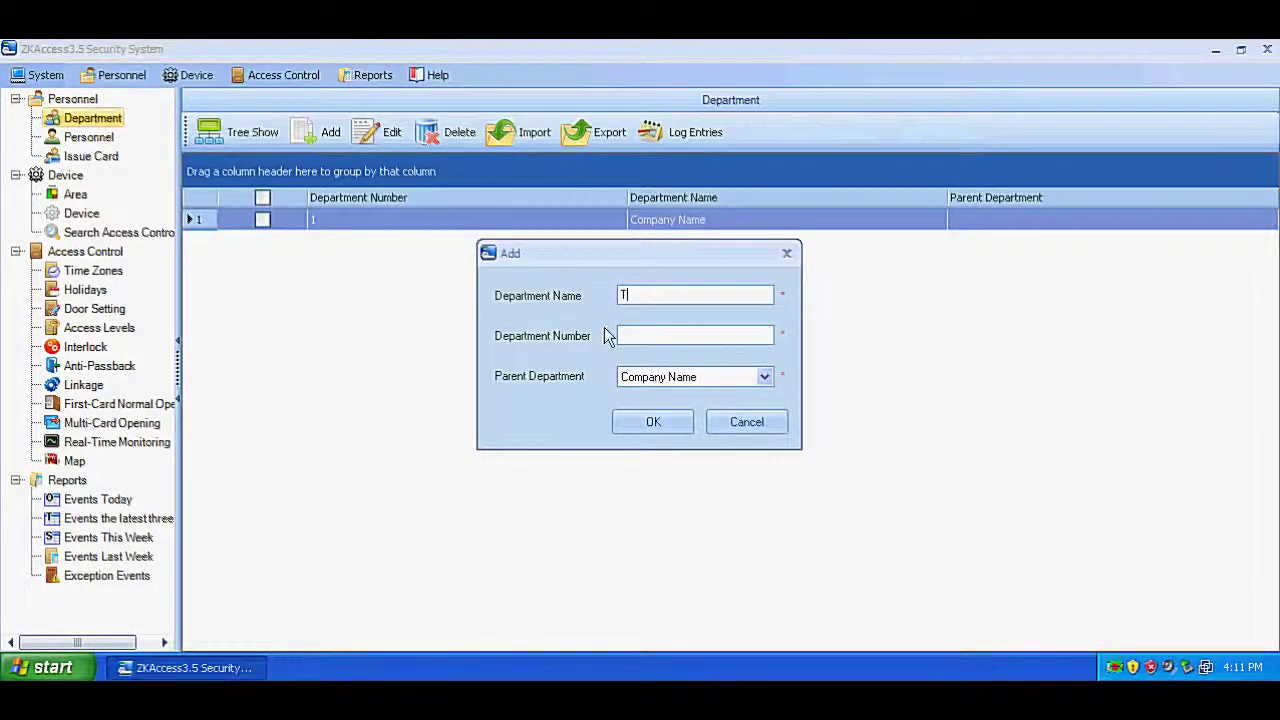
type("esting")
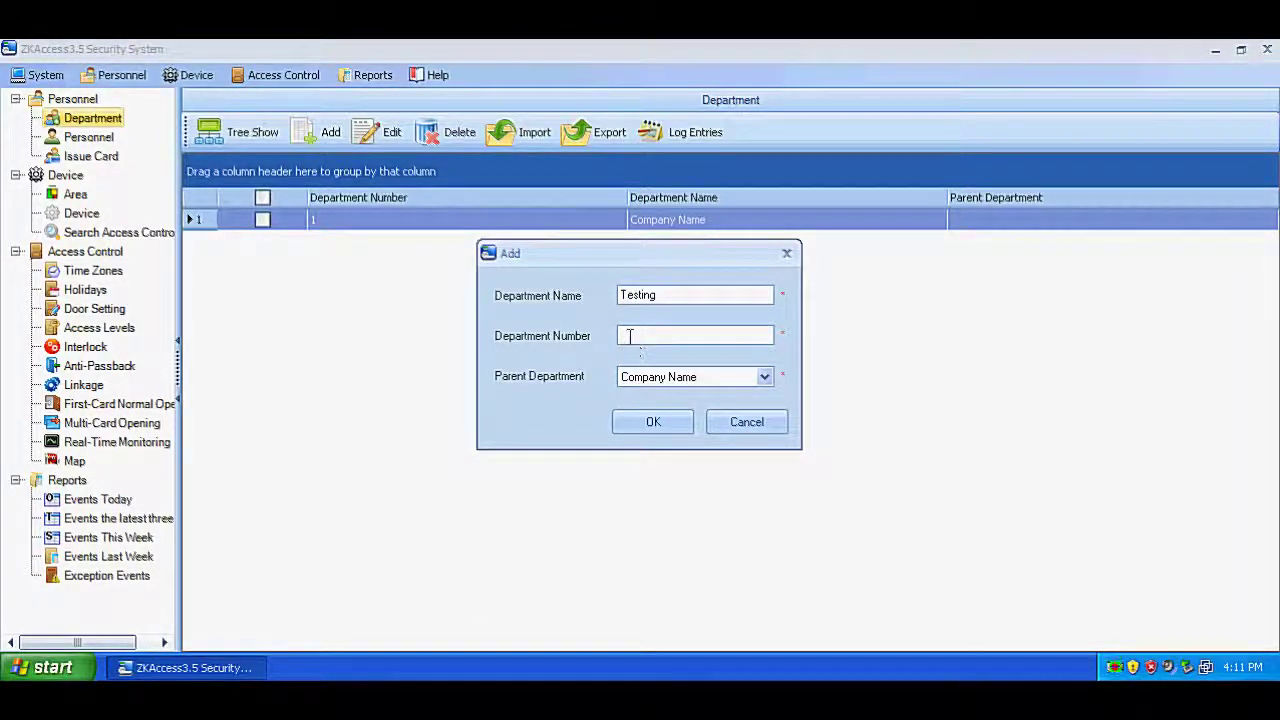
type("02")
left_click(763, 378)
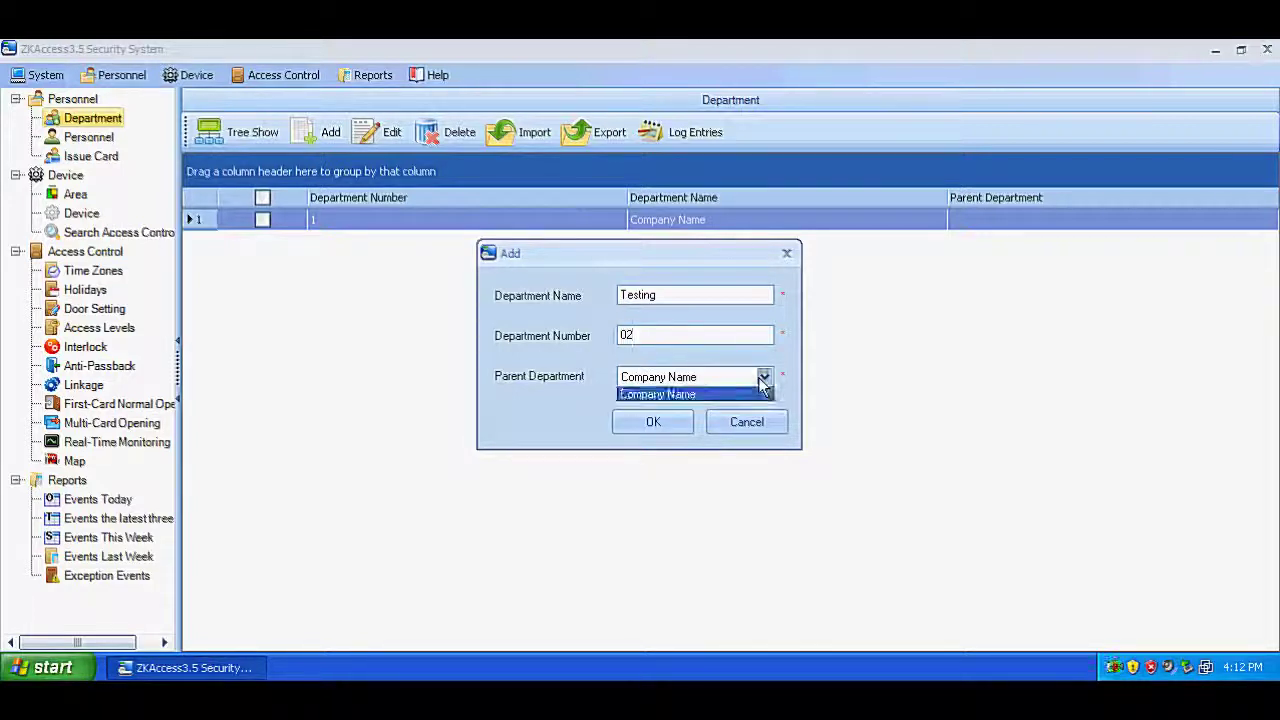
left_click(692, 396)
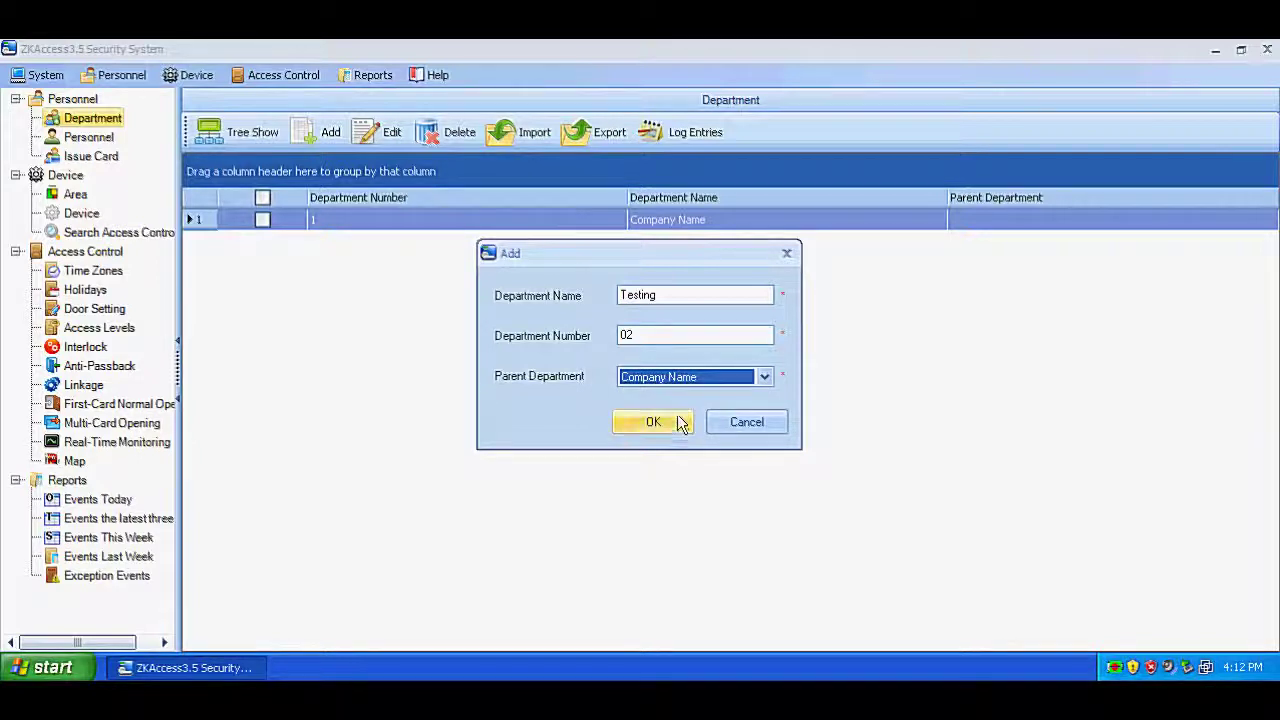
left_click(679, 422)
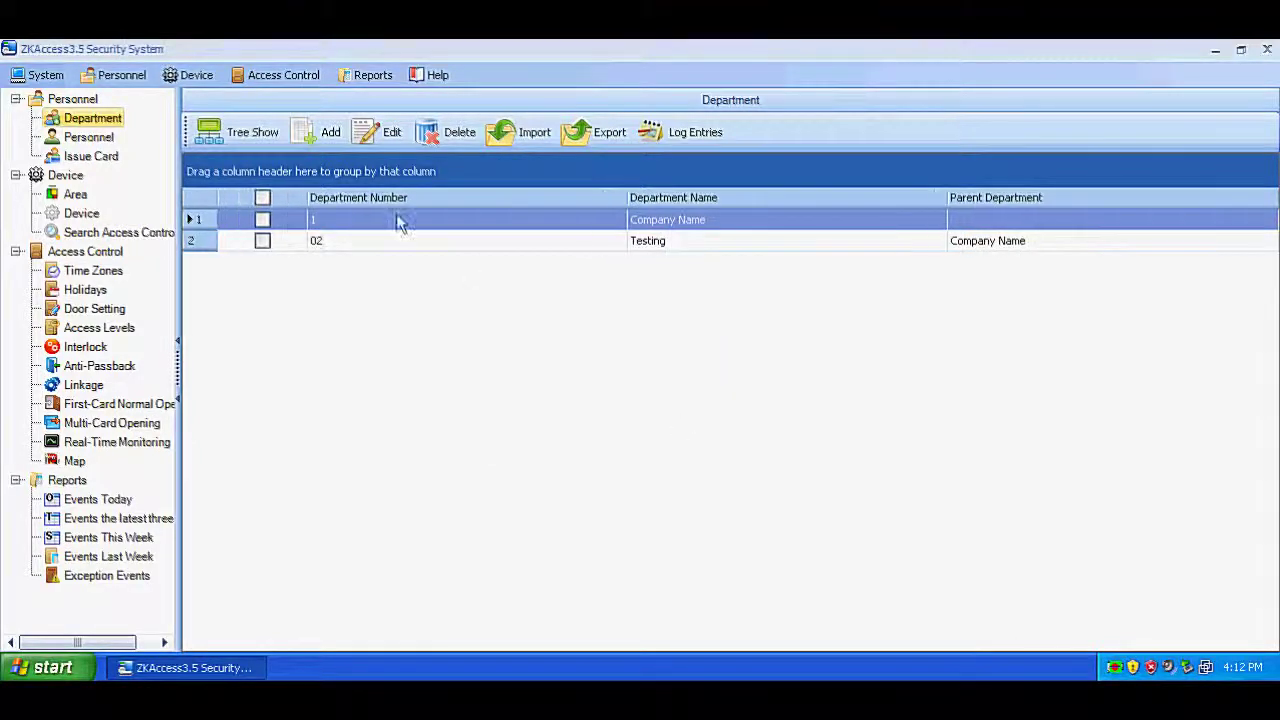
Step: Begin a second department named FAE and enter its department number
left_click(323, 131)
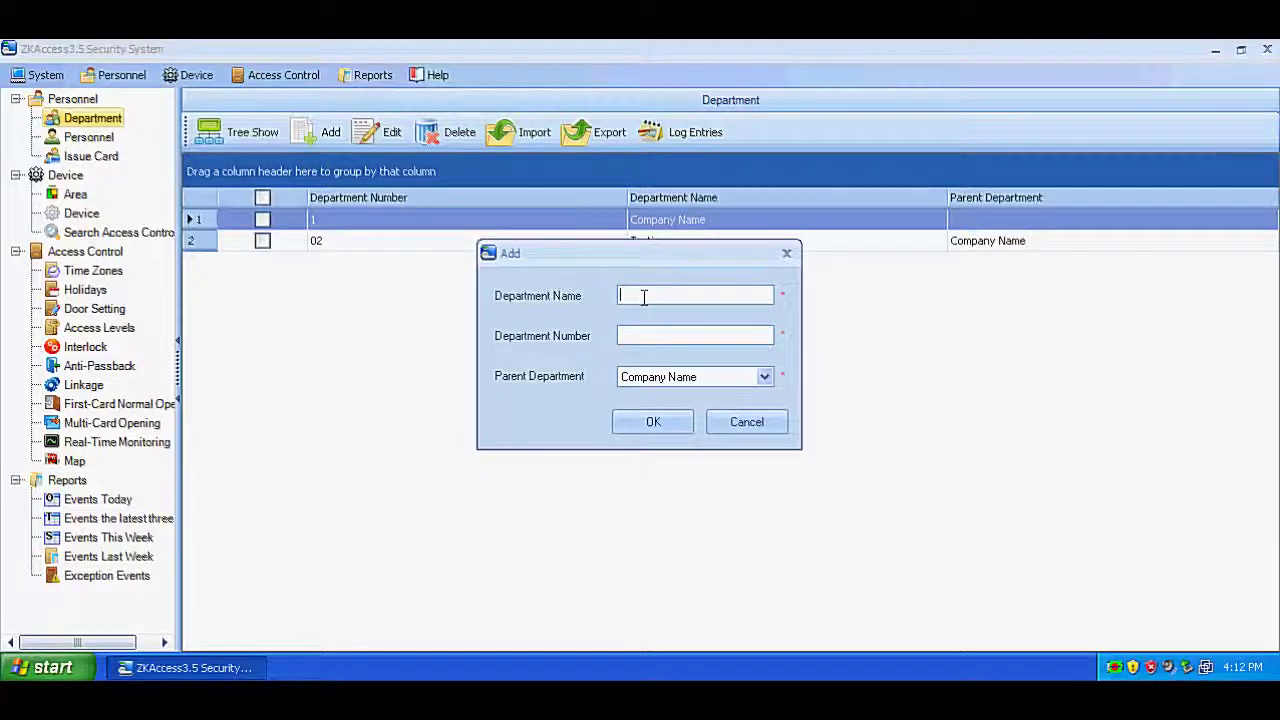
type("FAE")
left_click(655, 334)
type("03")
Step: Save the FAE department, then start a new person in 02-Testing with first name Meimei
left_click(645, 422)
left_click(103, 138)
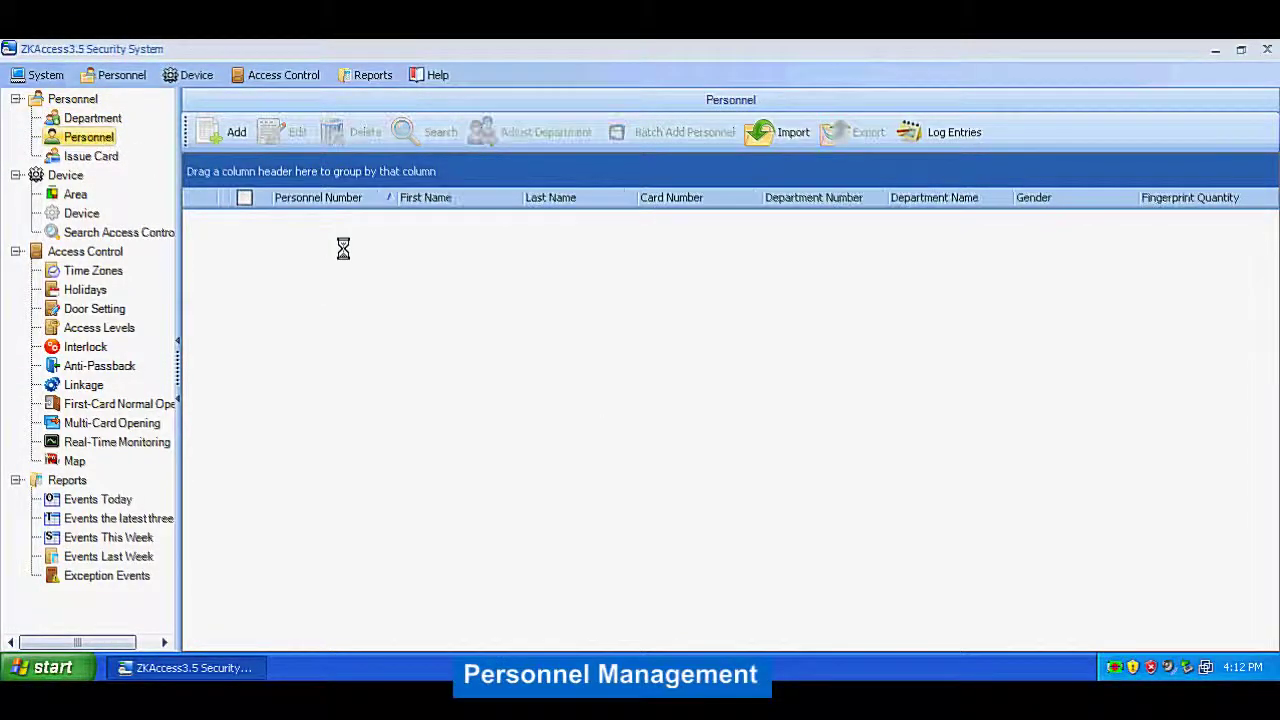
left_click(231, 141)
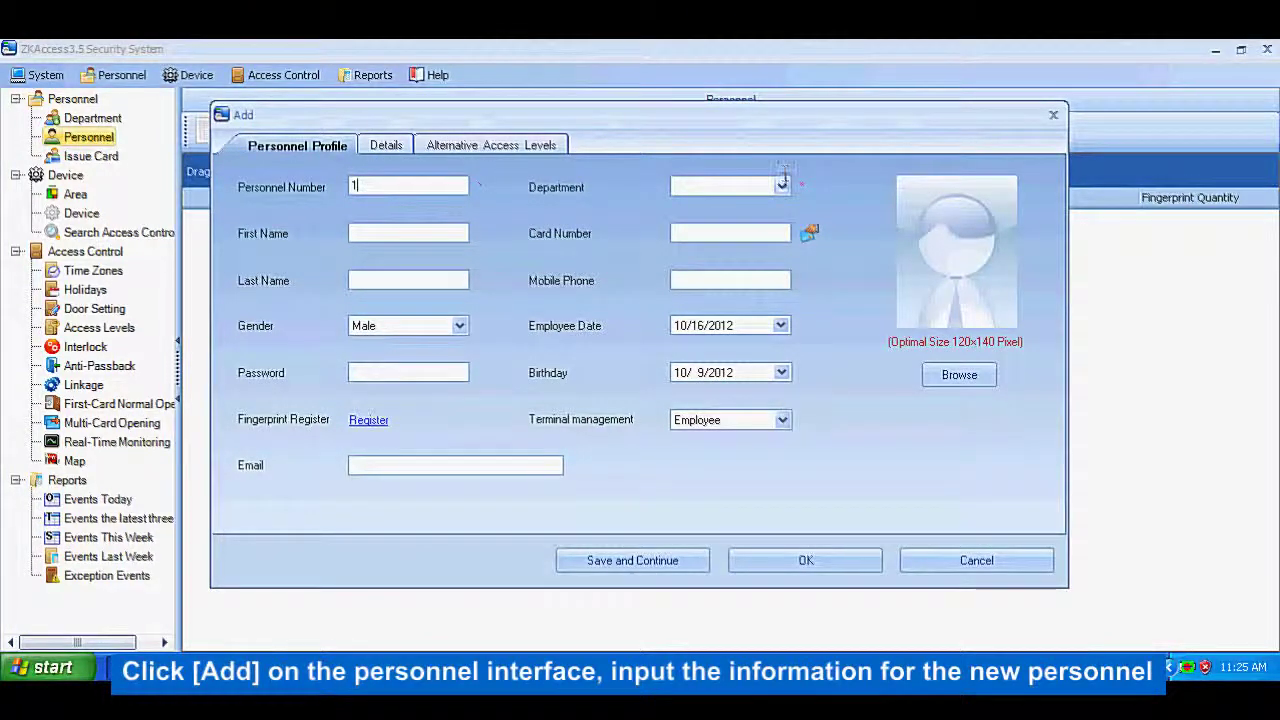
left_click(781, 186)
left_click(586, 237)
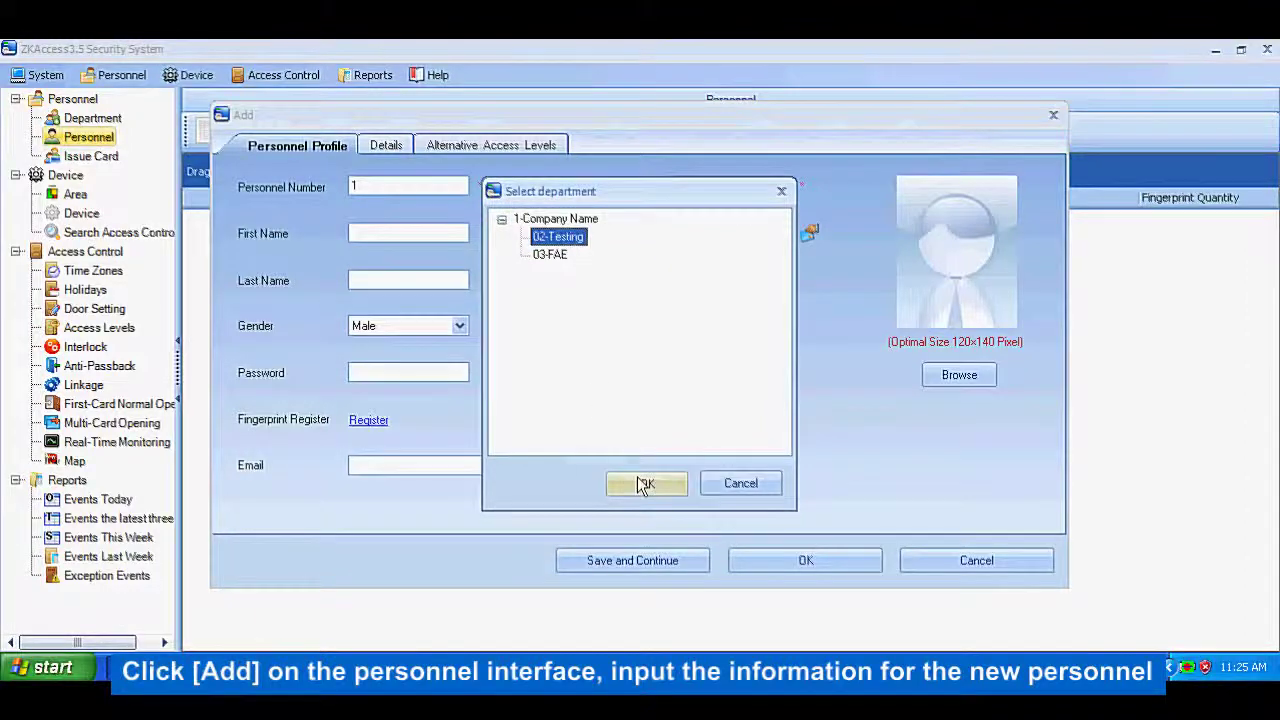
left_click(647, 483)
left_click(372, 233)
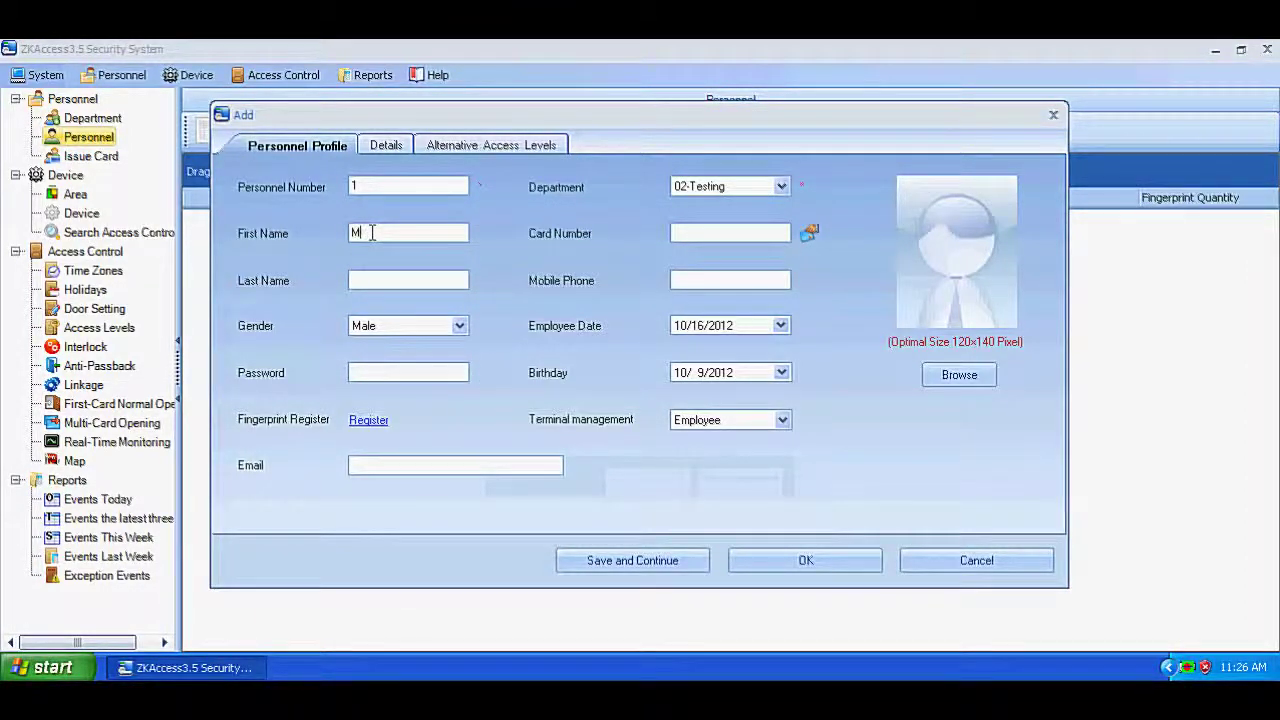
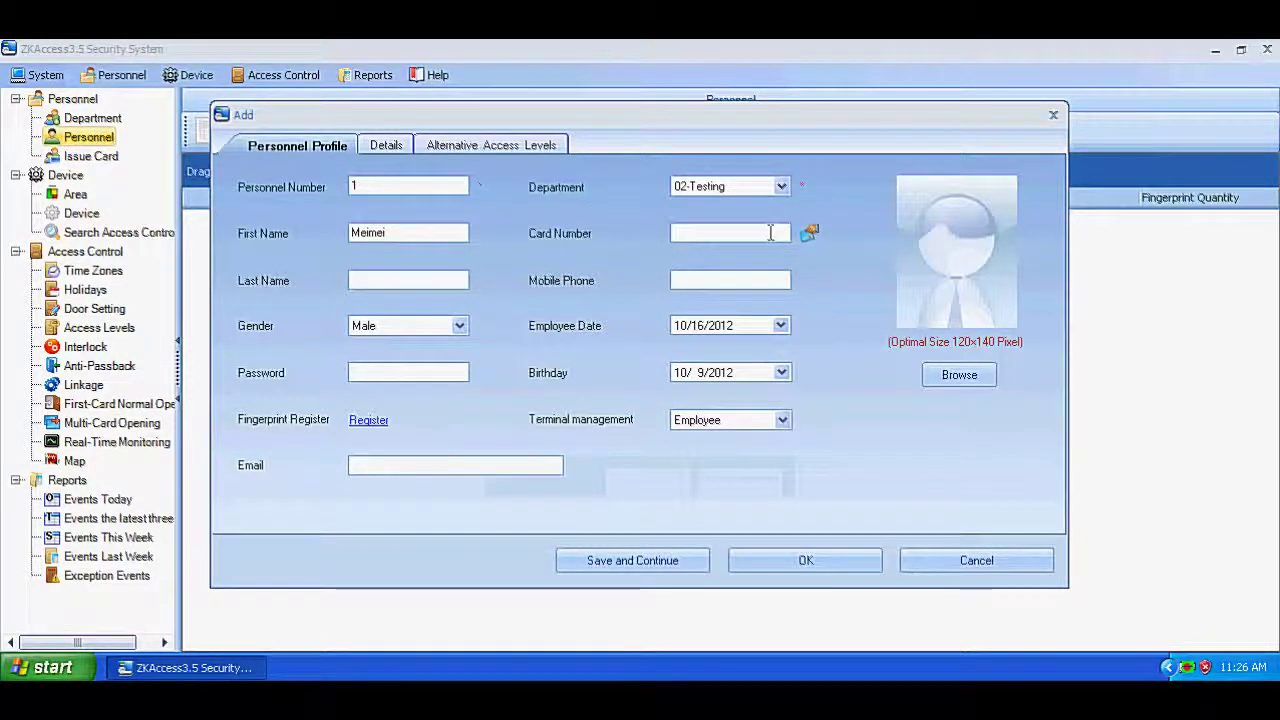
Step: Read the person's card at door 192.168.90.80-1, set gender Female, and save the record
left_click(808, 234)
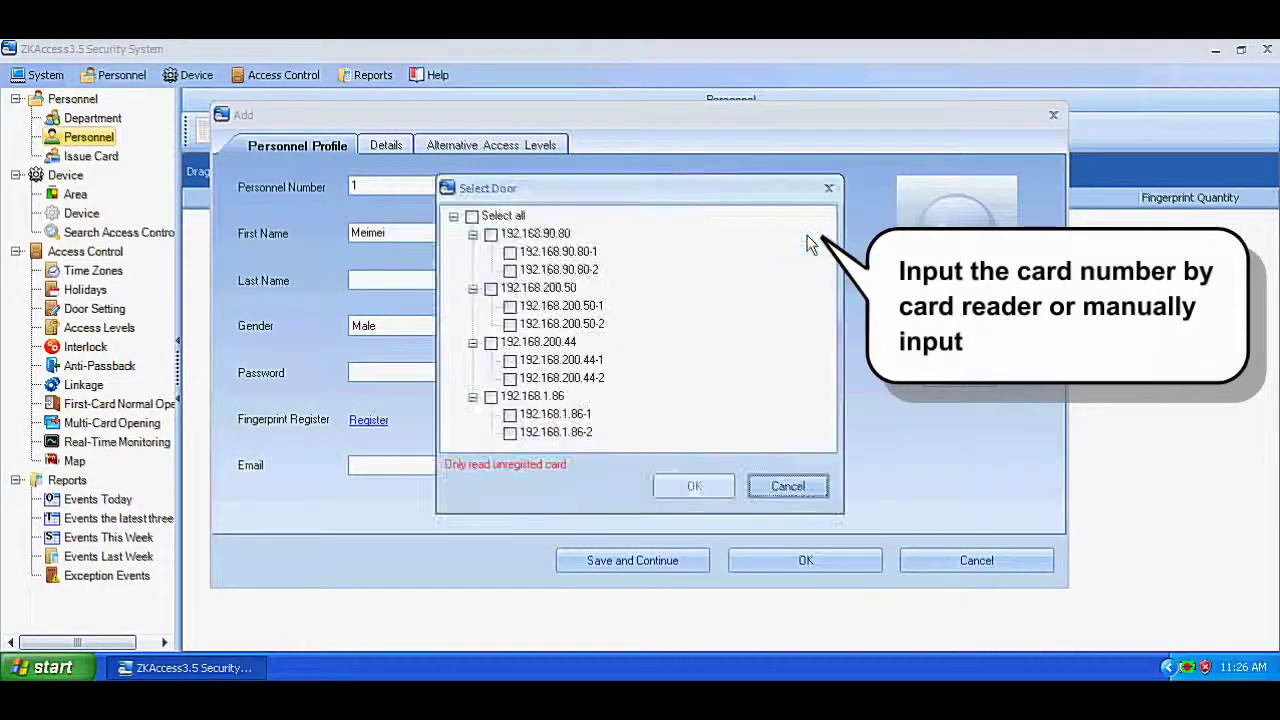
left_click(510, 252)
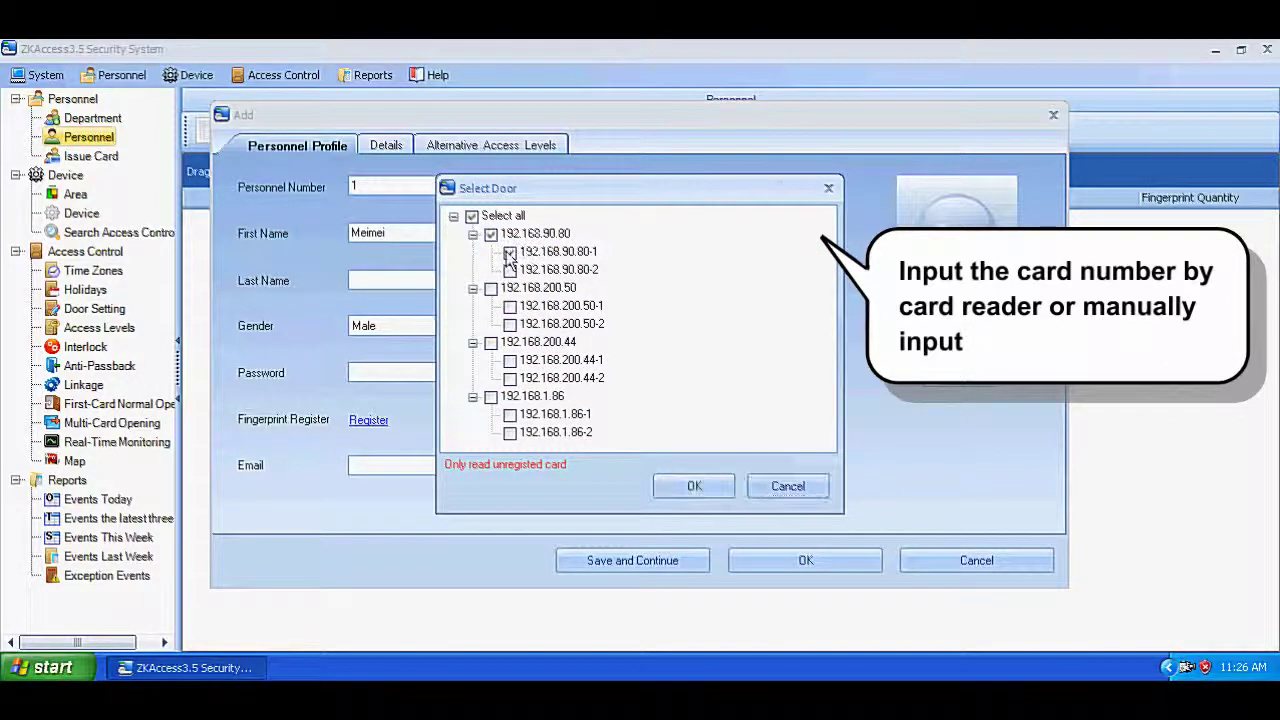
left_click(690, 486)
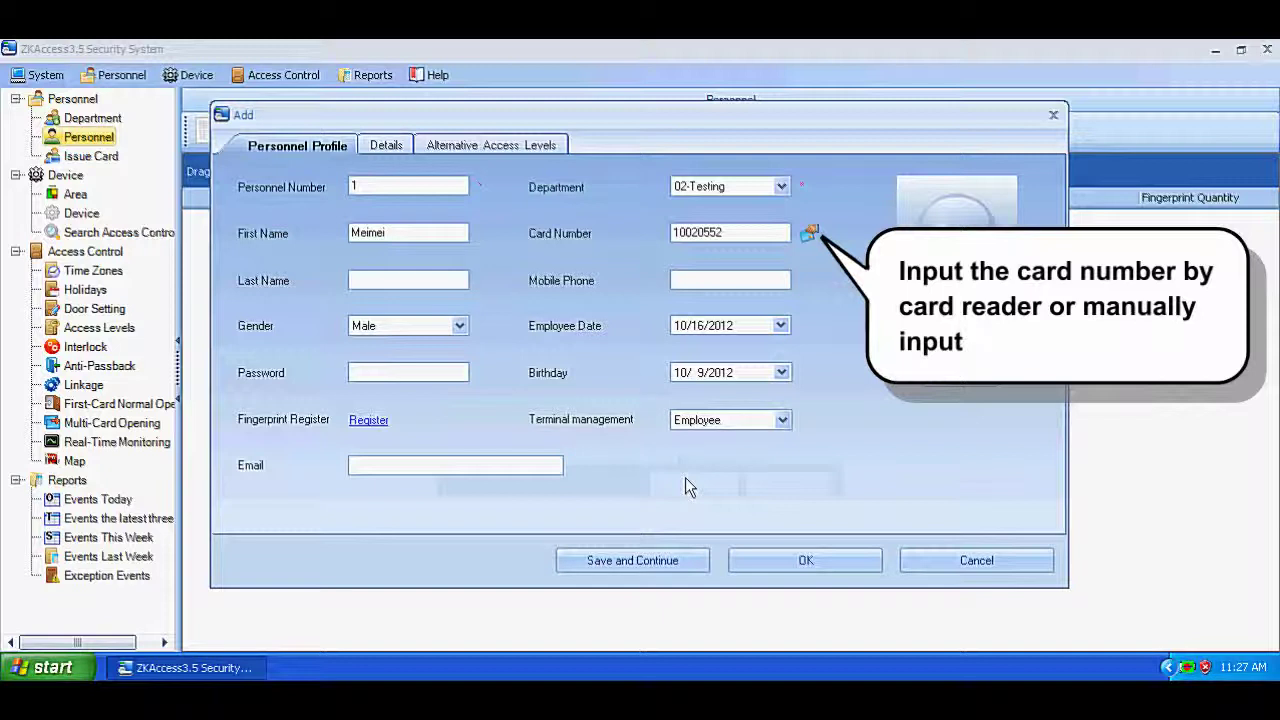
left_click(390, 281)
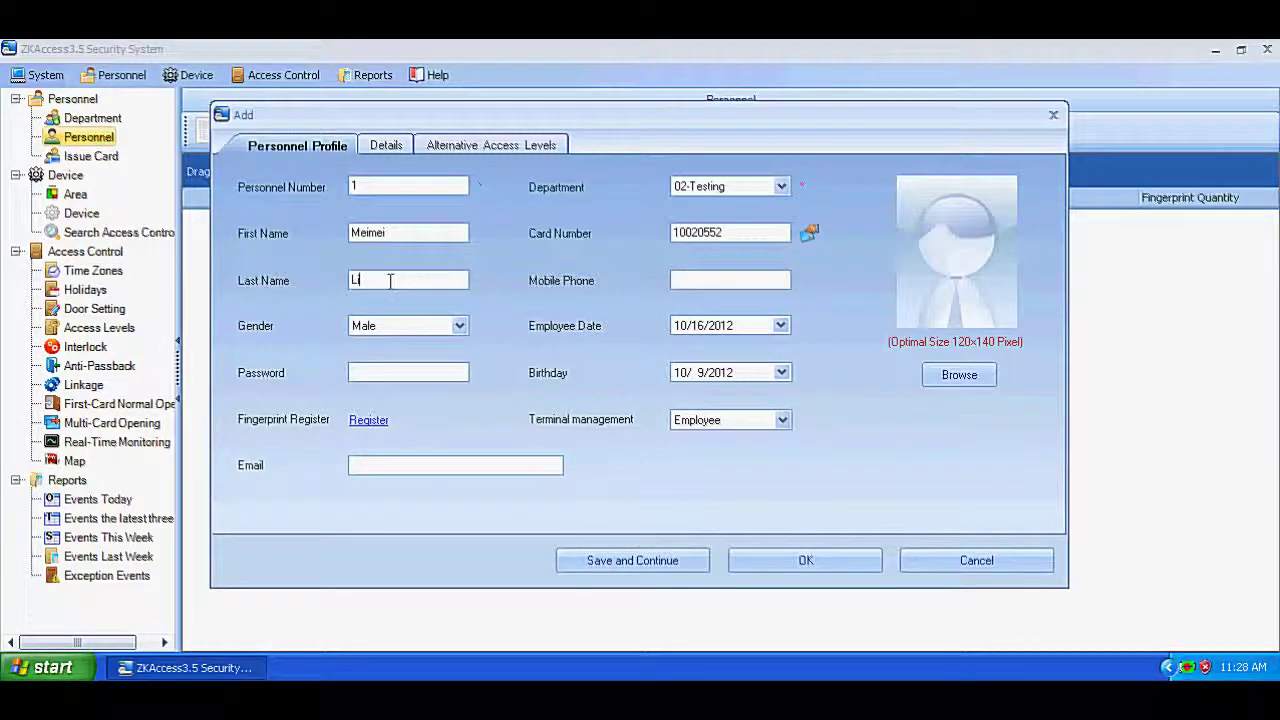
left_click(457, 326)
left_click(385, 358)
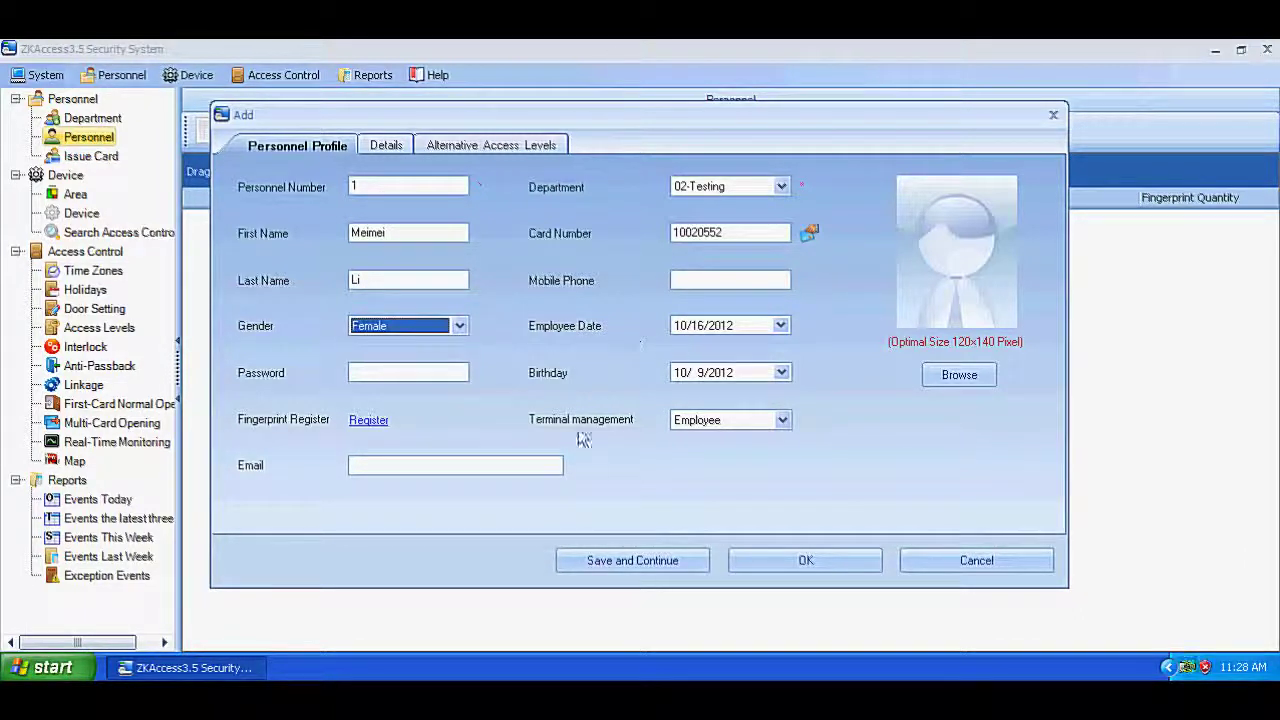
left_click(752, 563)
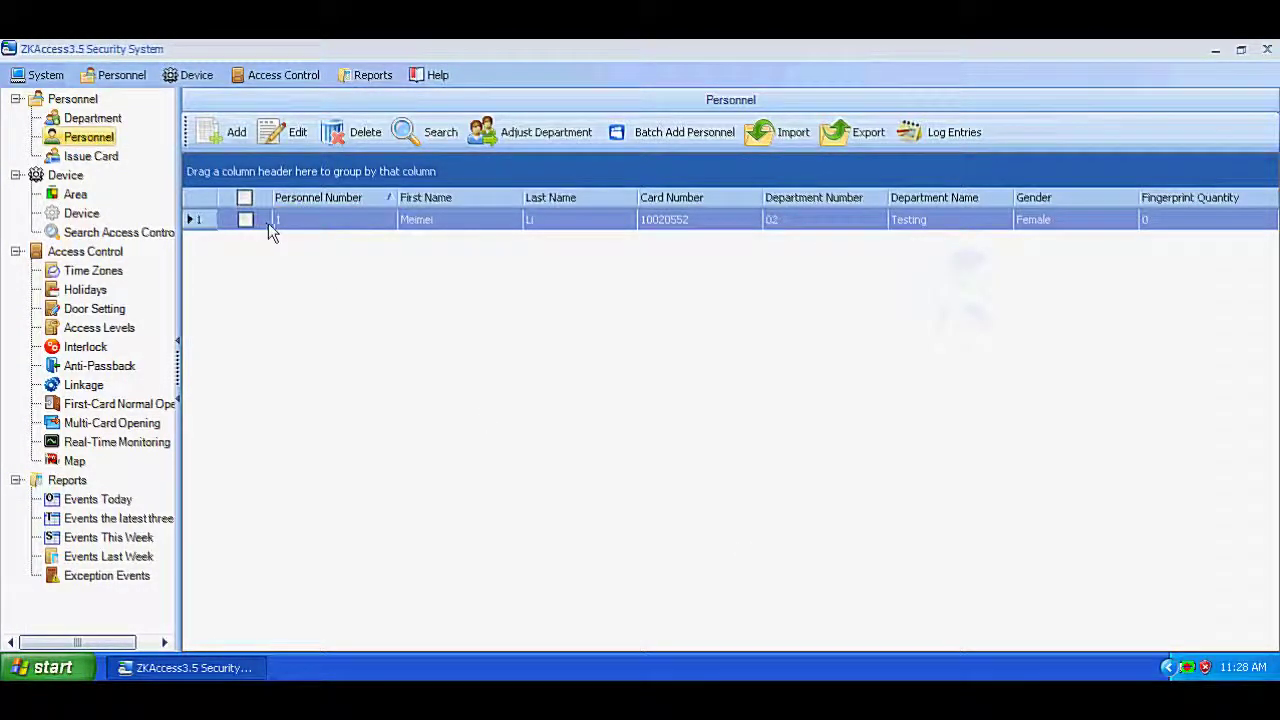
left_click(344, 222)
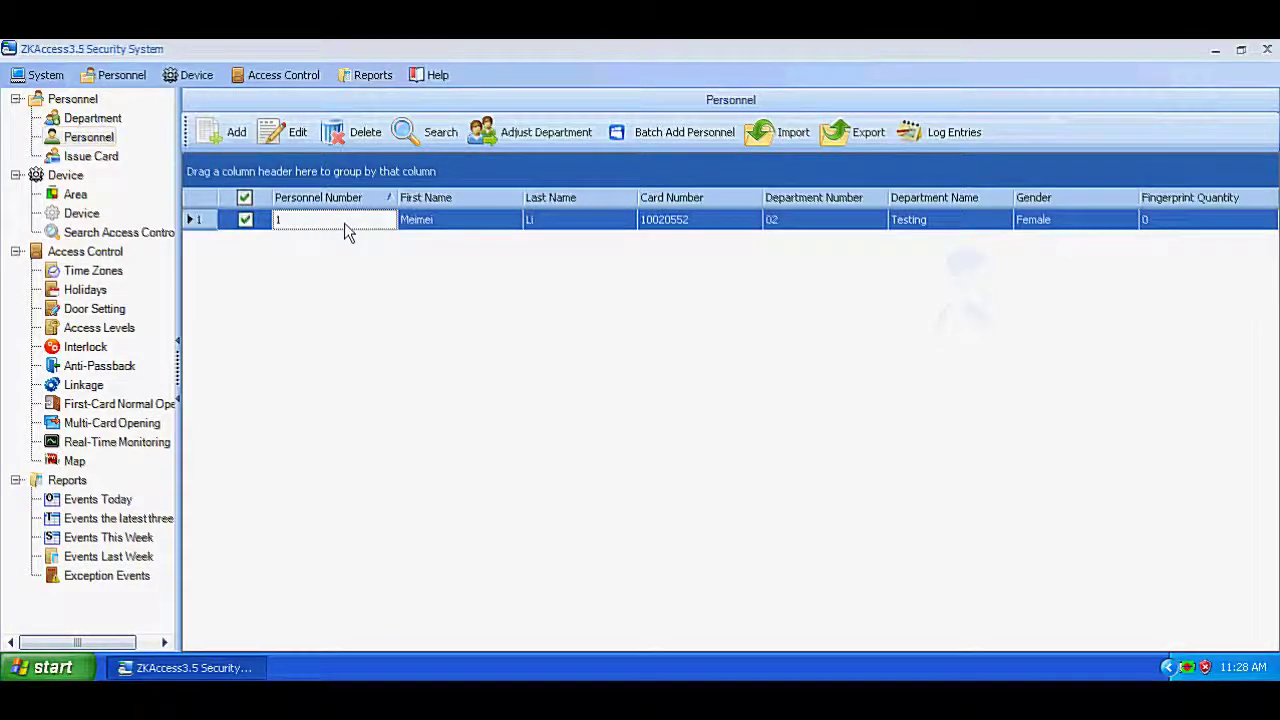
left_click(225, 138)
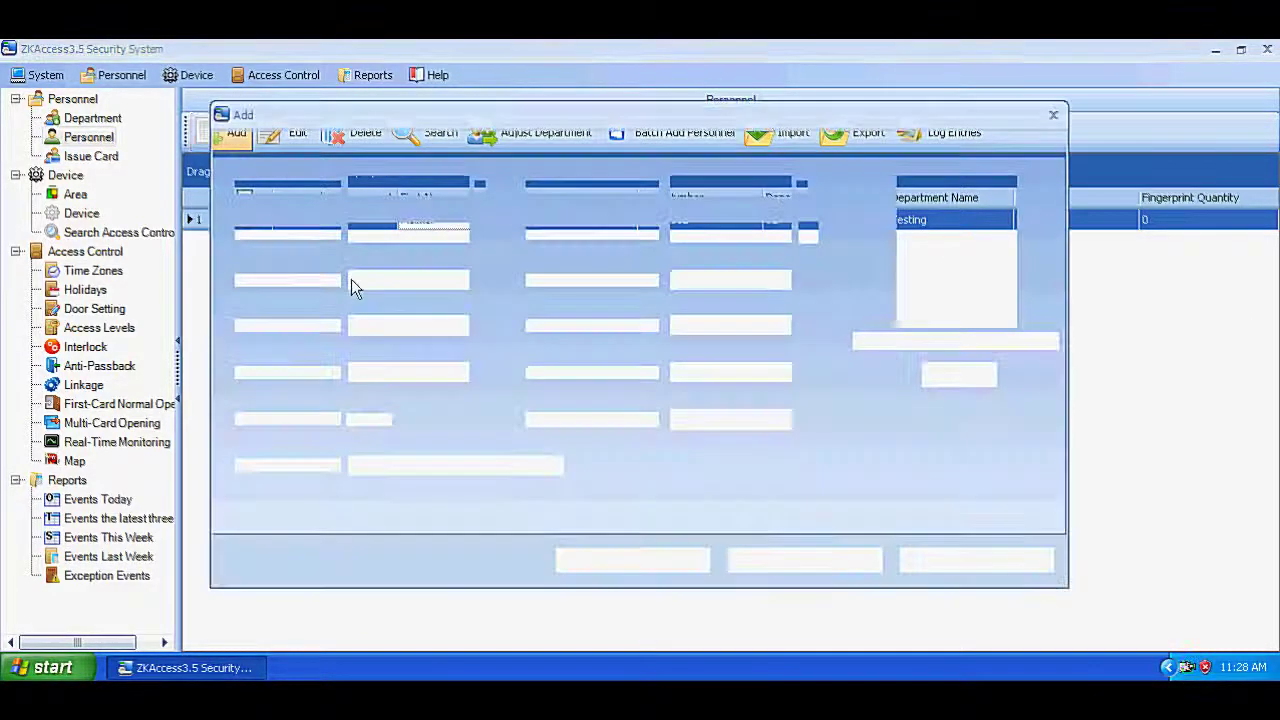
left_click(382, 198)
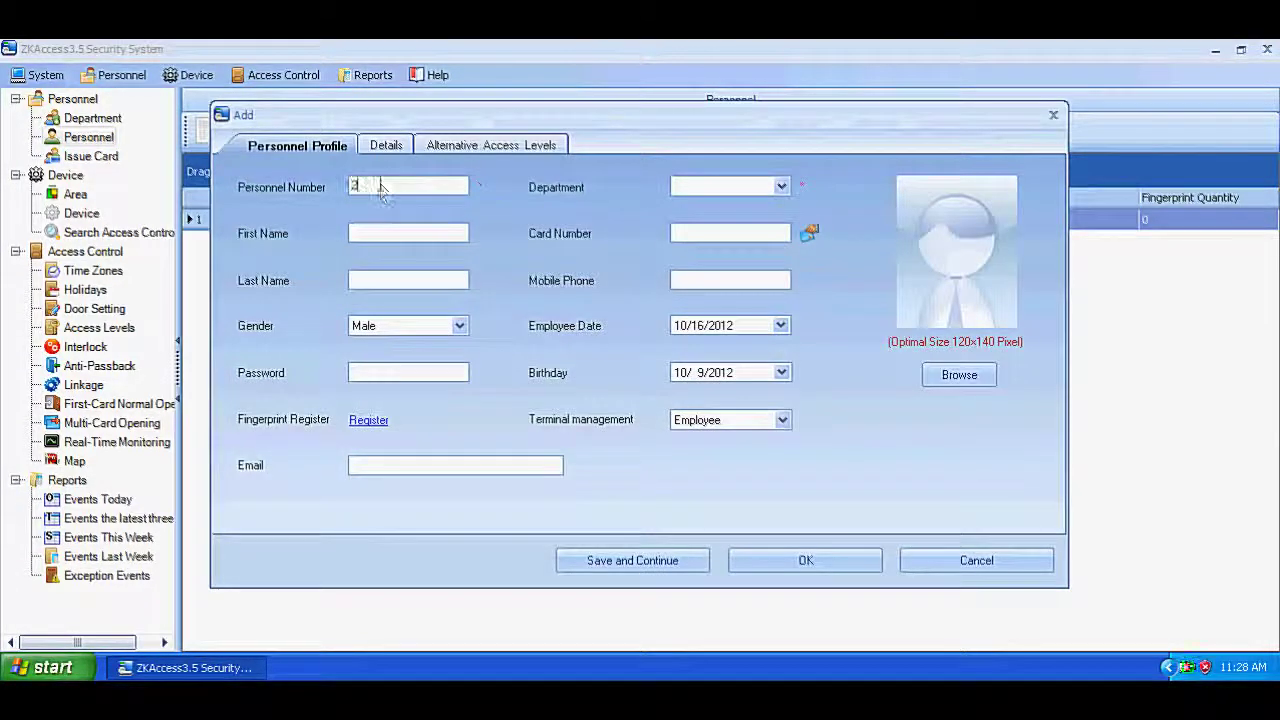
left_click(781, 188)
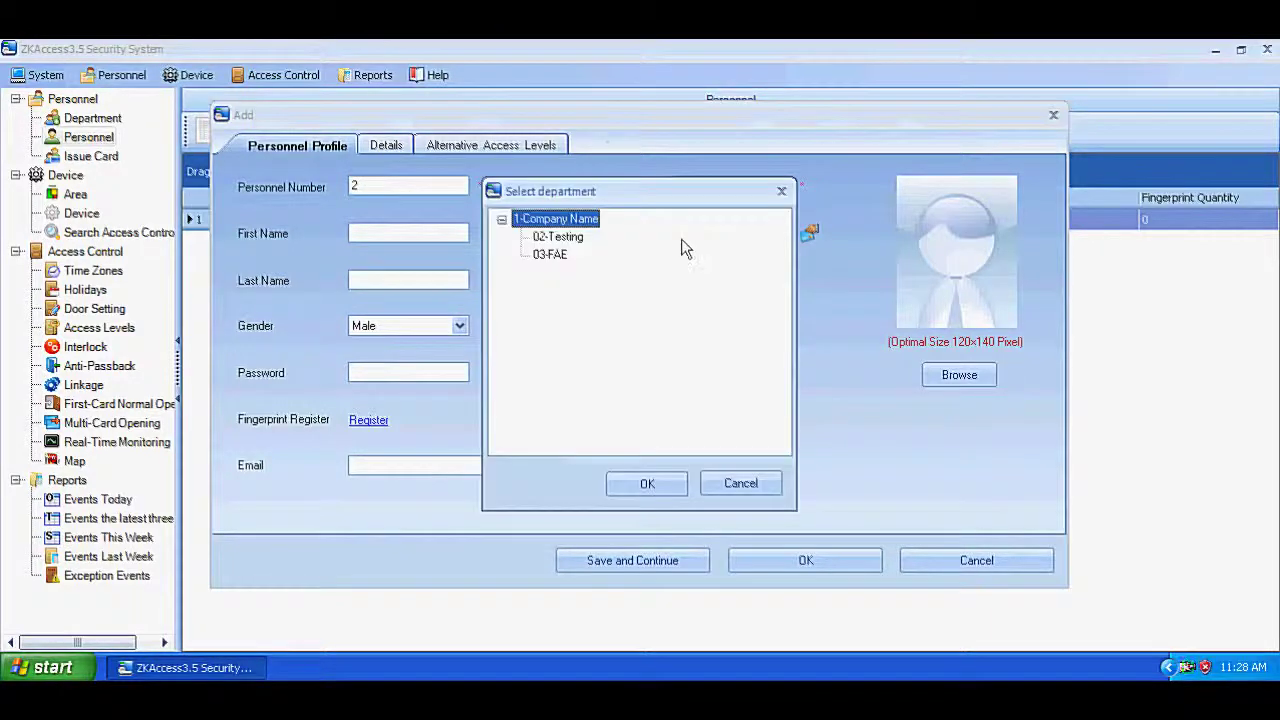
left_click(553, 254)
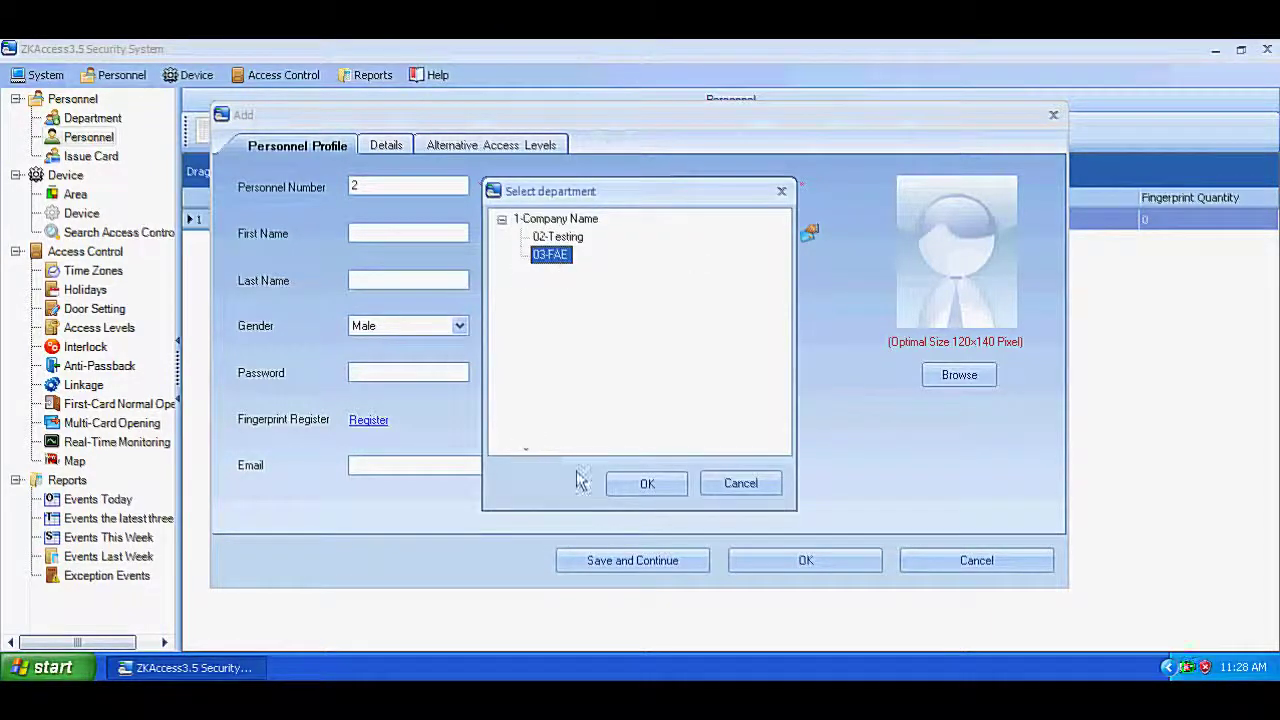
left_click(647, 483)
left_click(381, 232)
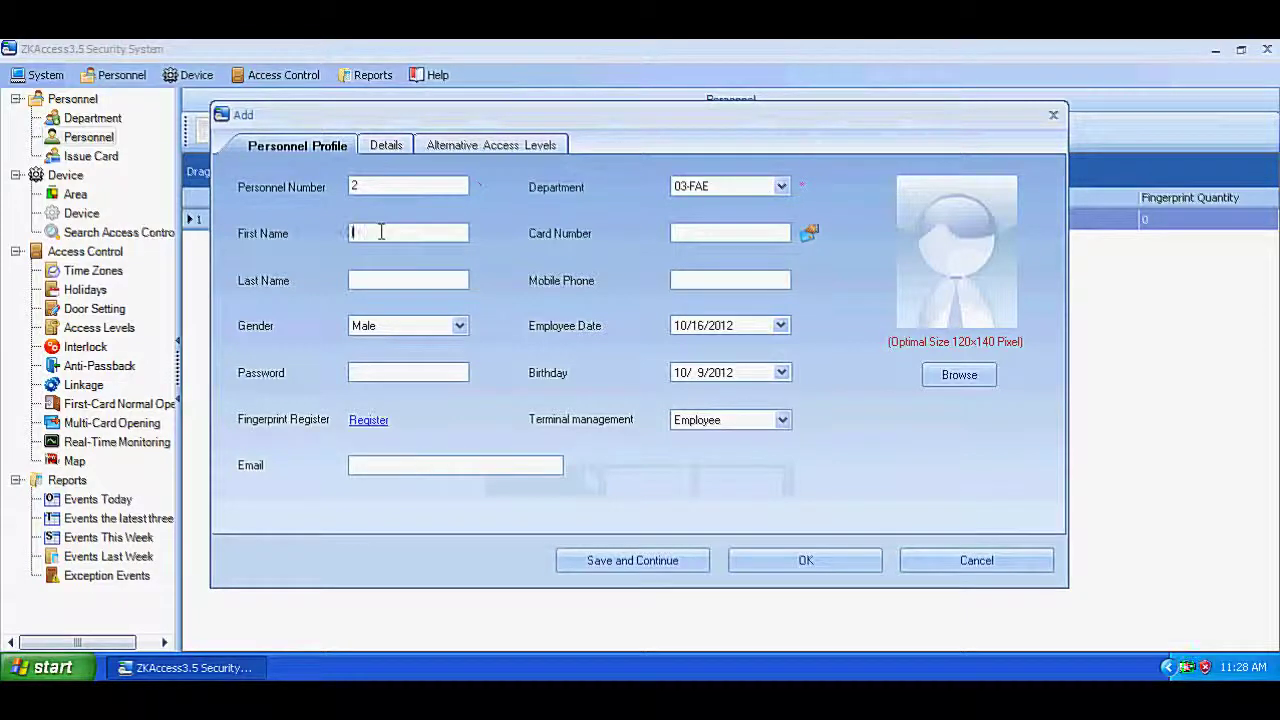
type("lei")
left_click(354, 281)
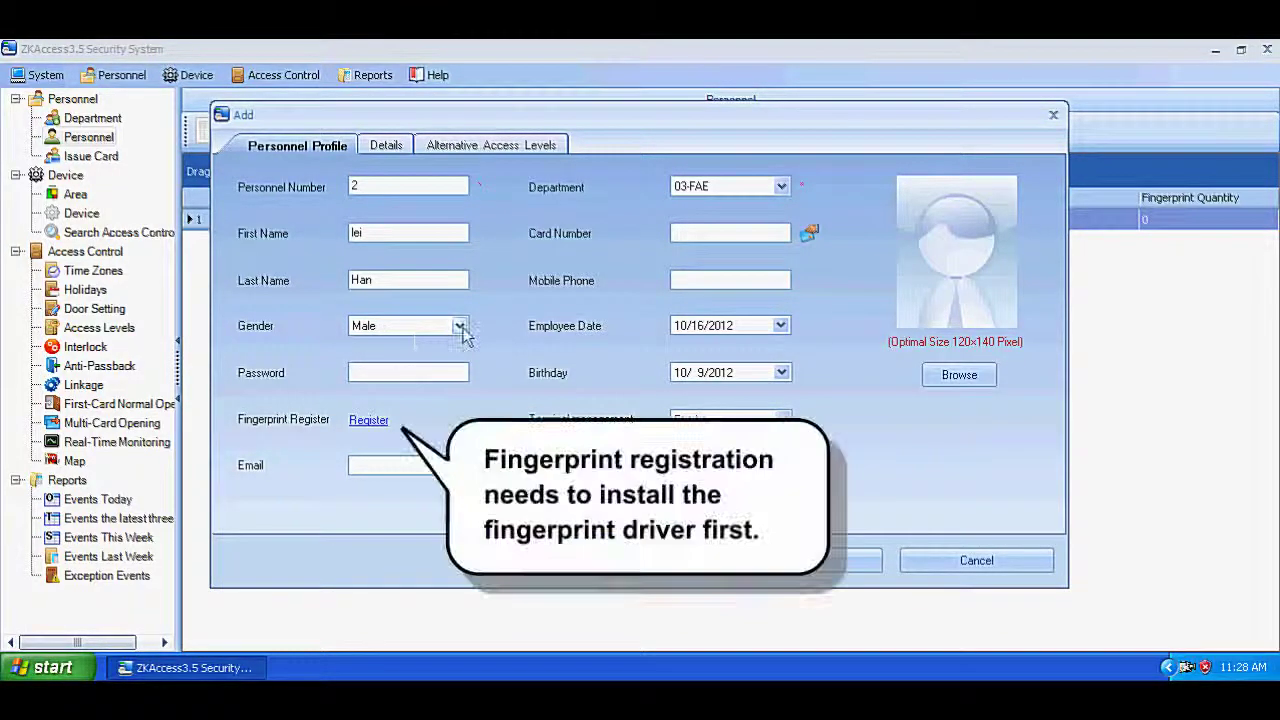
Step: Enrol the right index fingerprint, register a finger again, and save personnel number 2
left_click(370, 420)
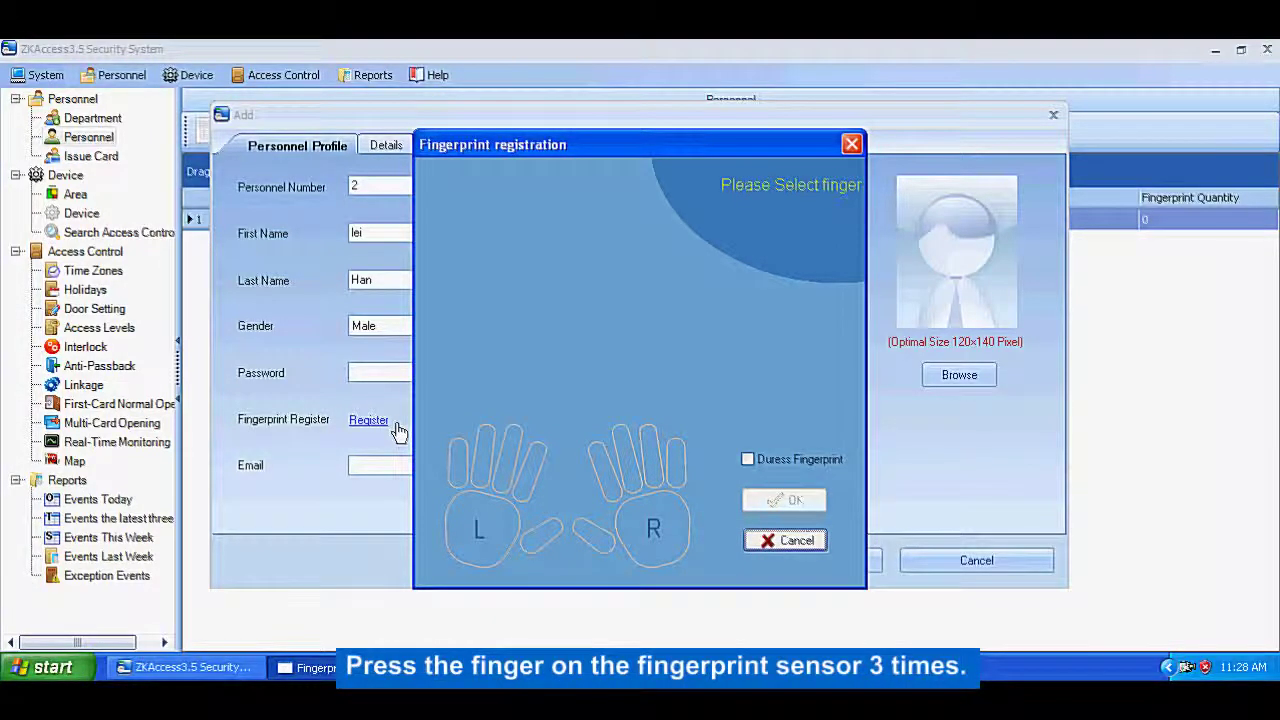
left_click(606, 476)
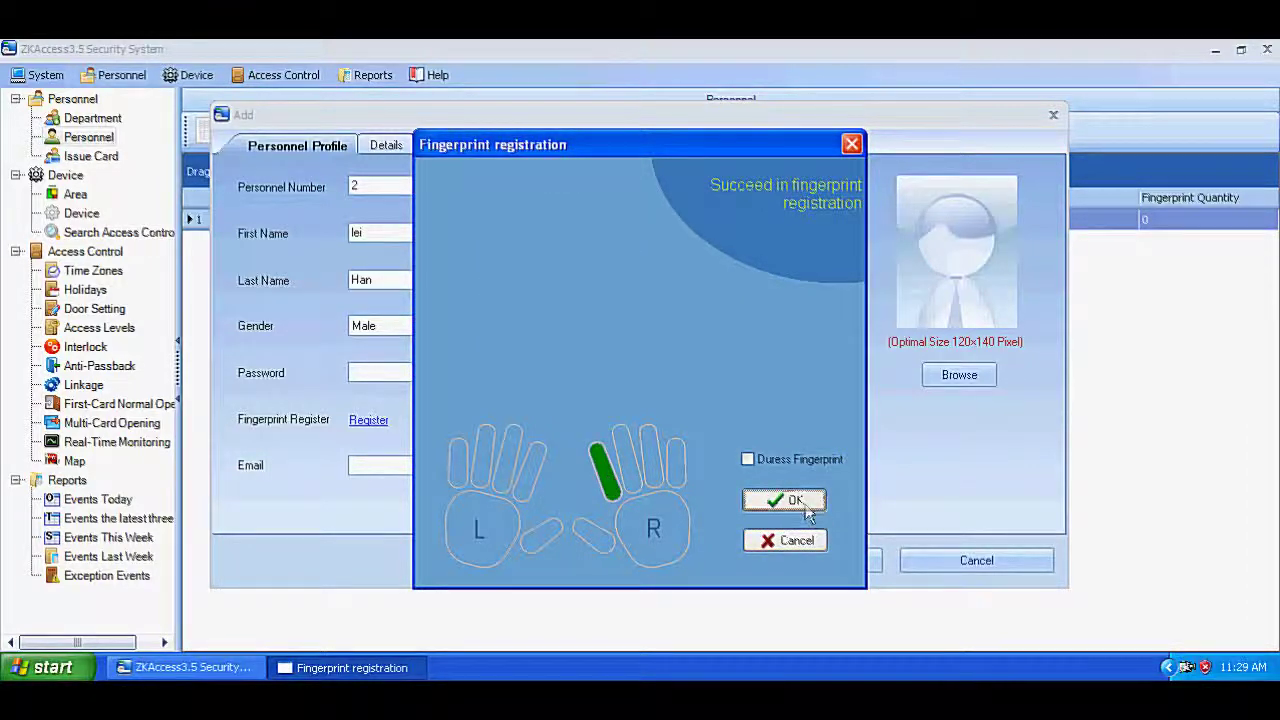
left_click(772, 501)
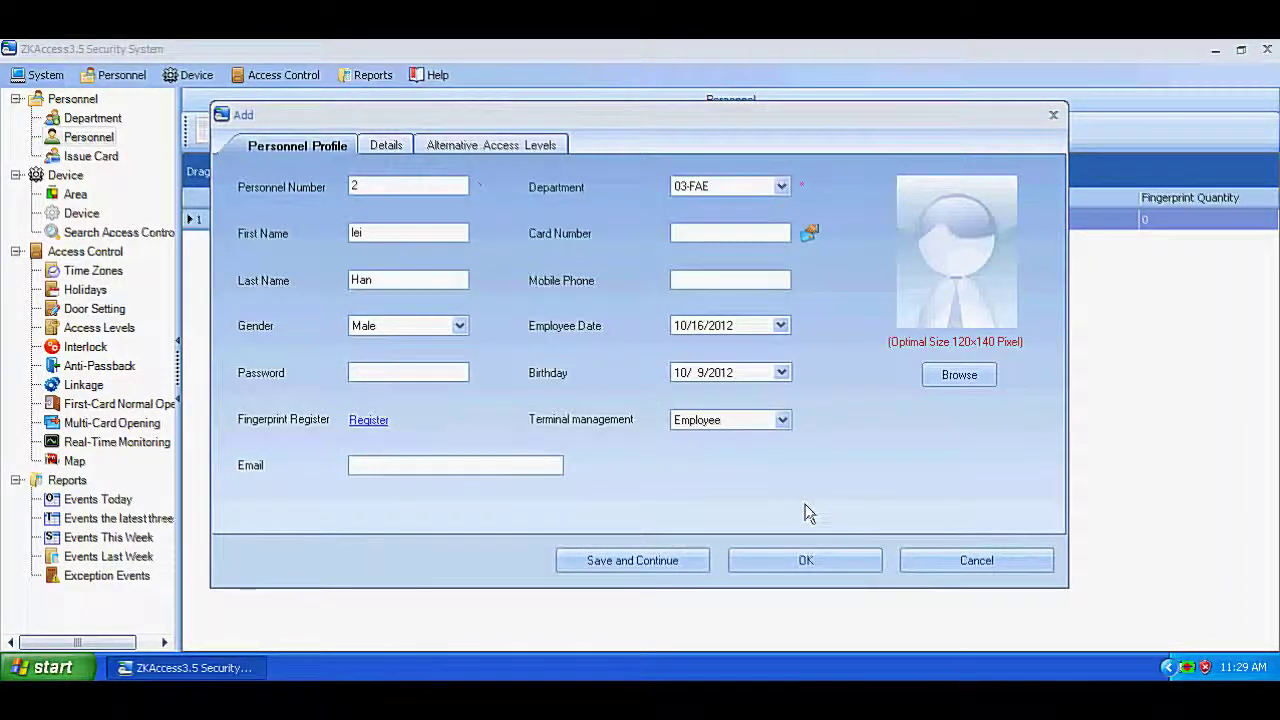
left_click(380, 428)
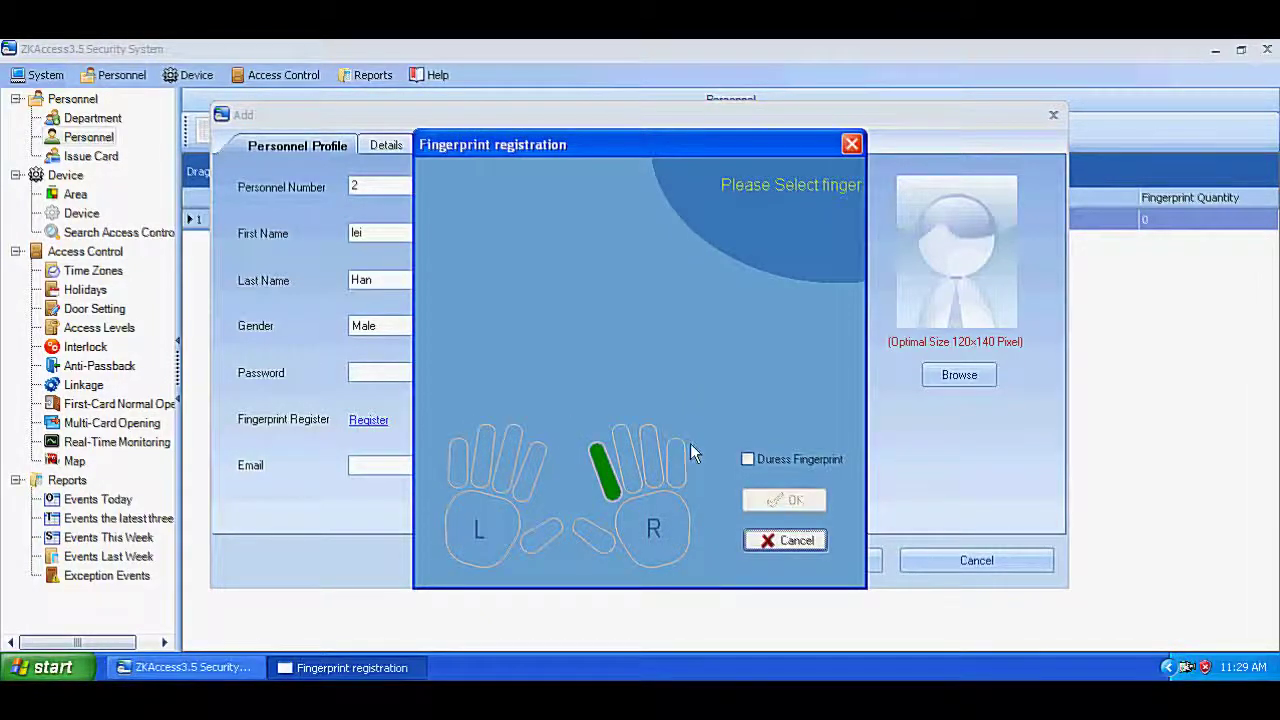
left_click(621, 448)
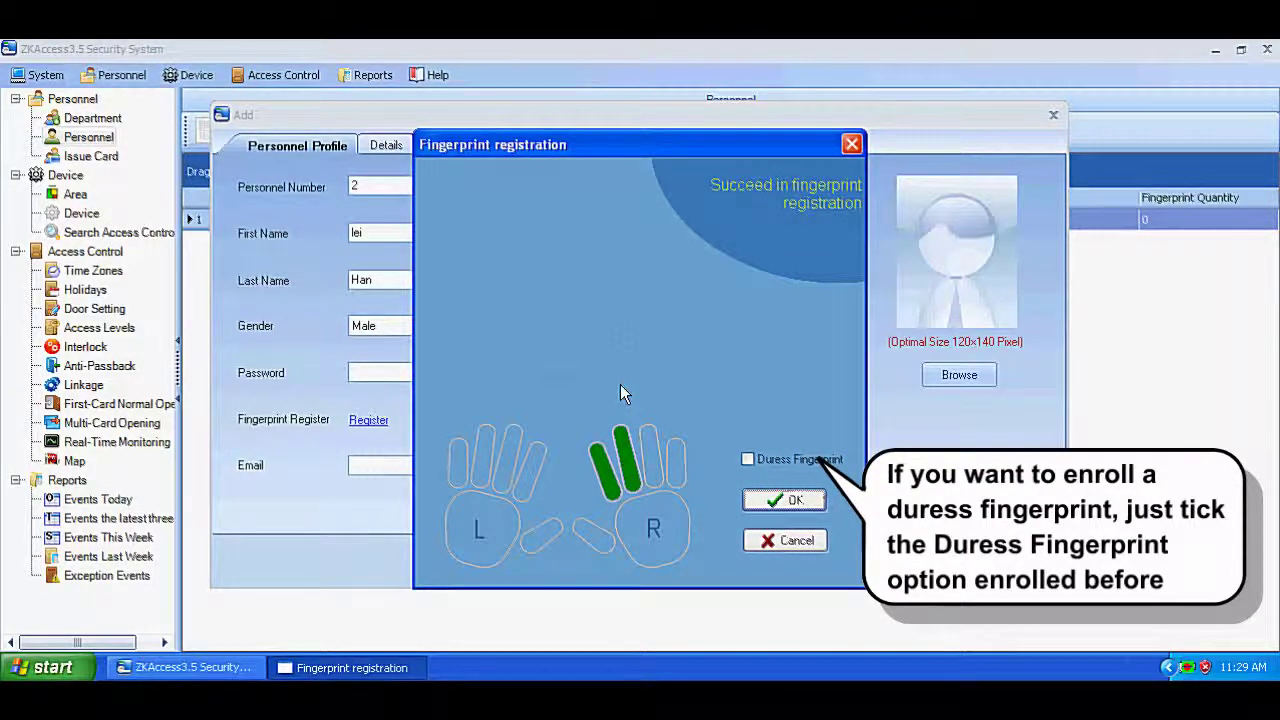
left_click(762, 504)
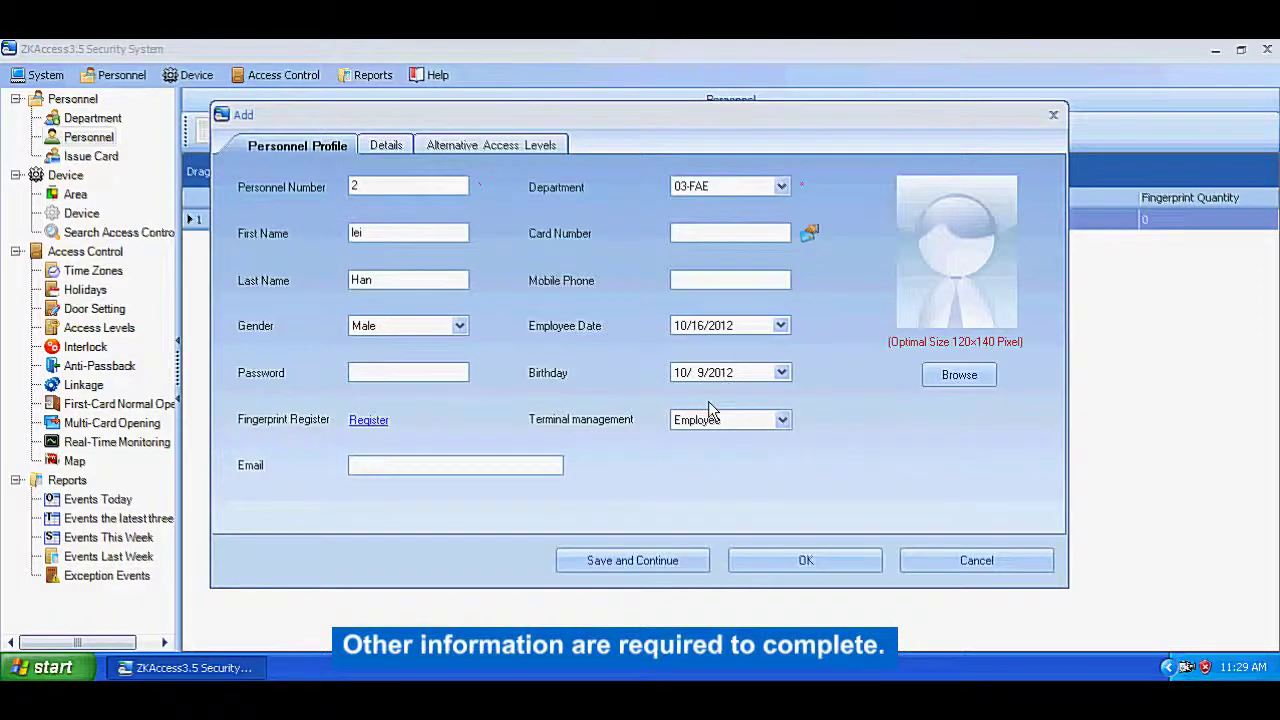
left_click(805, 560)
left_click(91, 156)
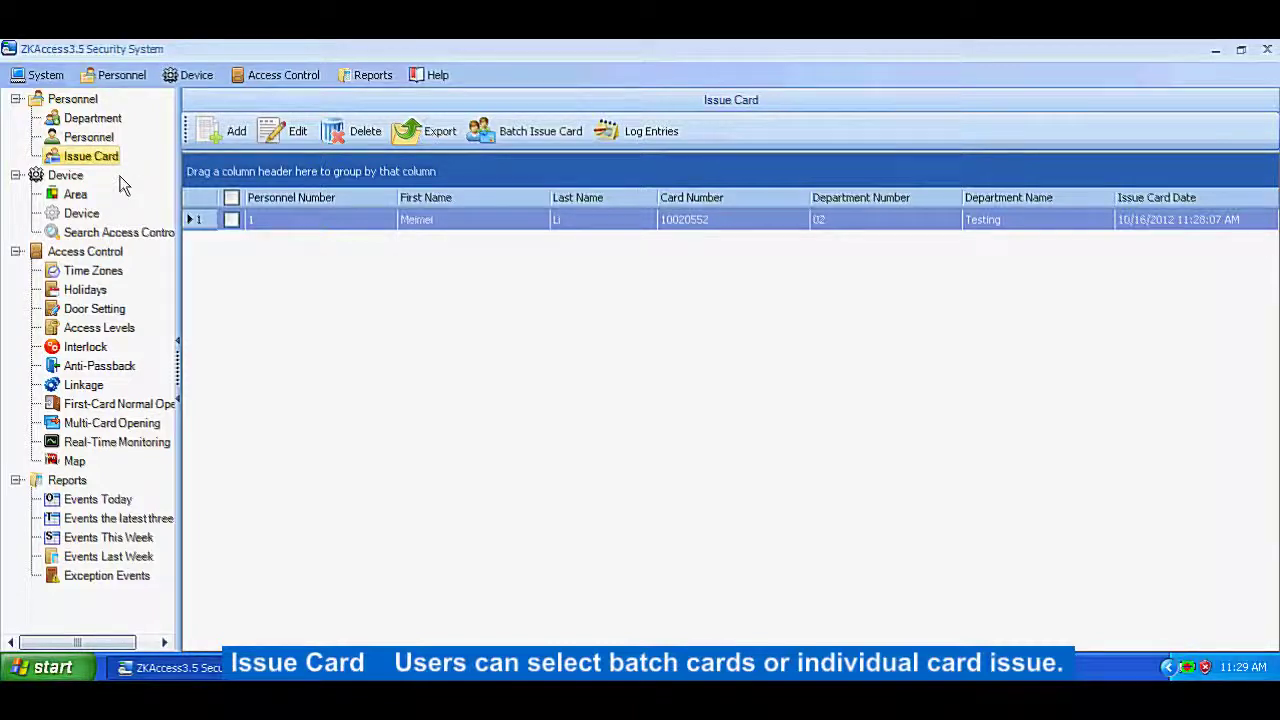
left_click(224, 138)
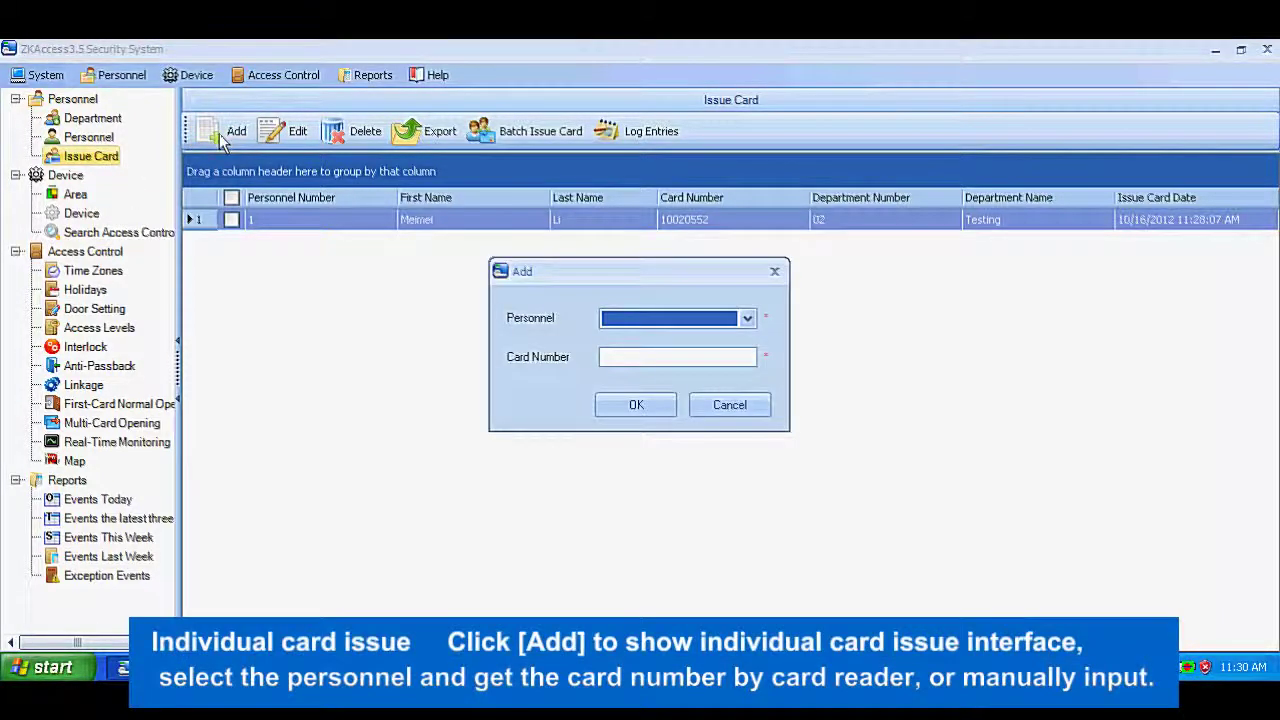
left_click(747, 318)
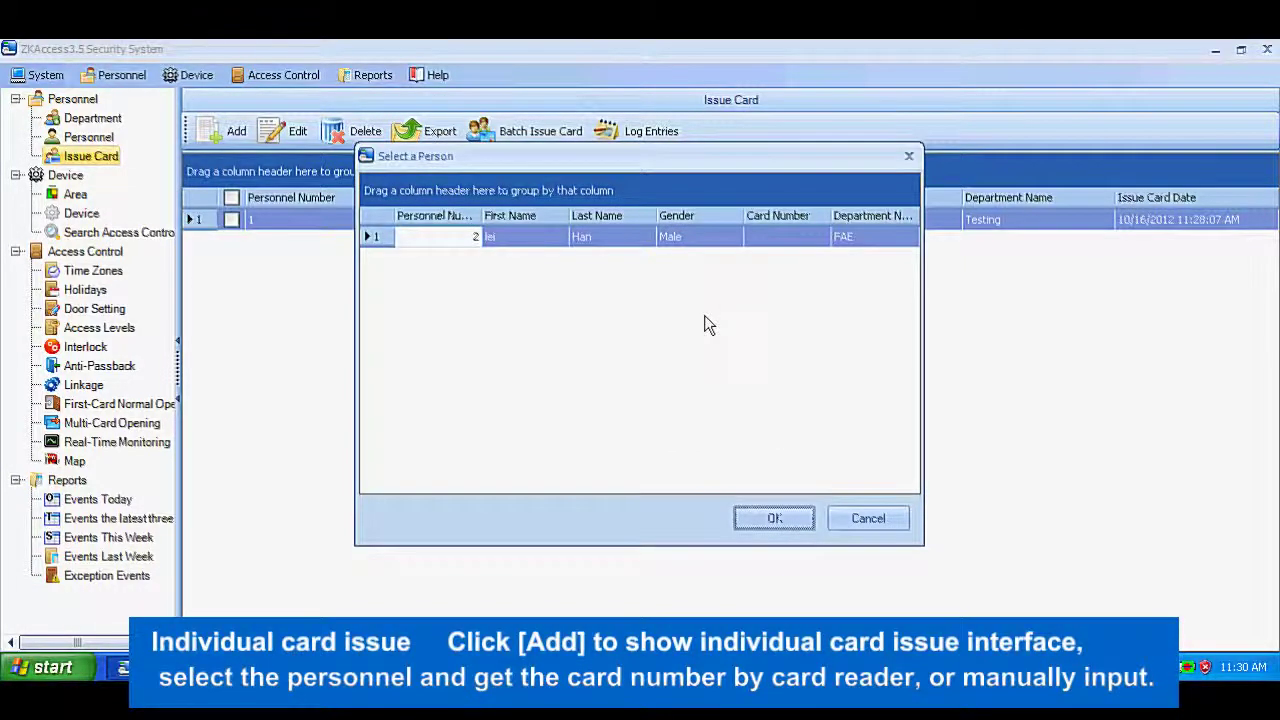
left_click(565, 296)
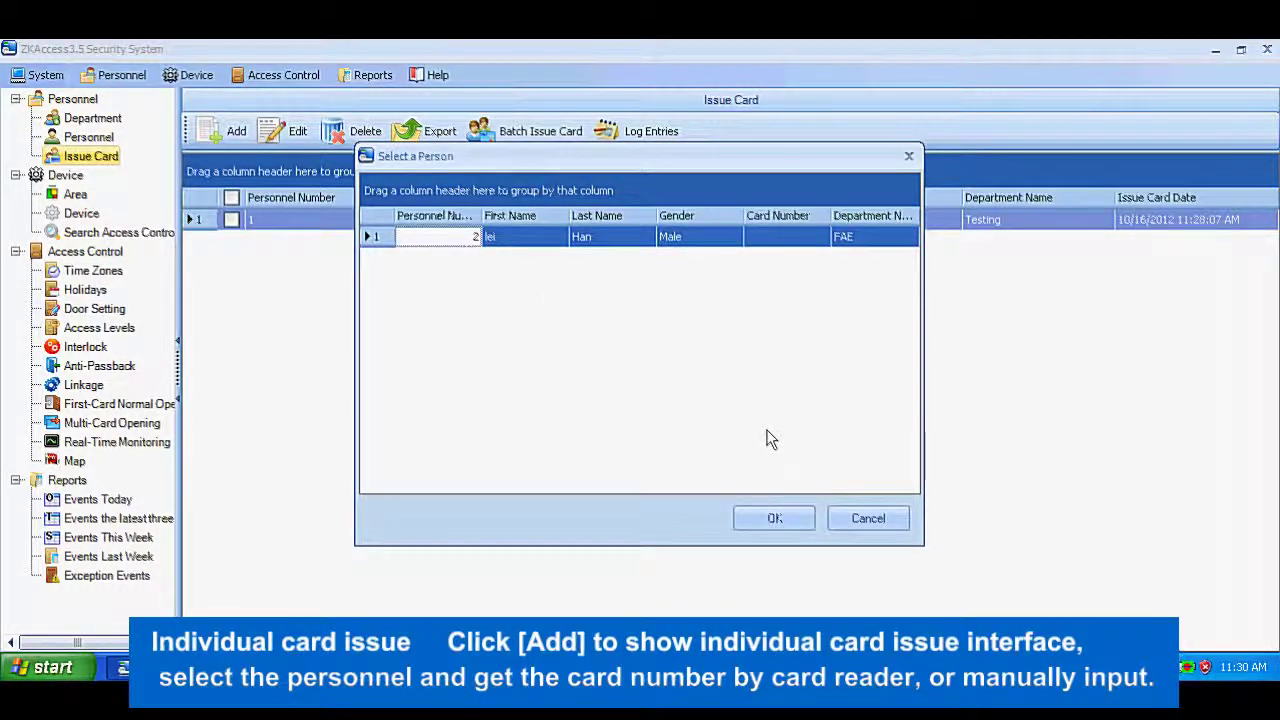
left_click(775, 519)
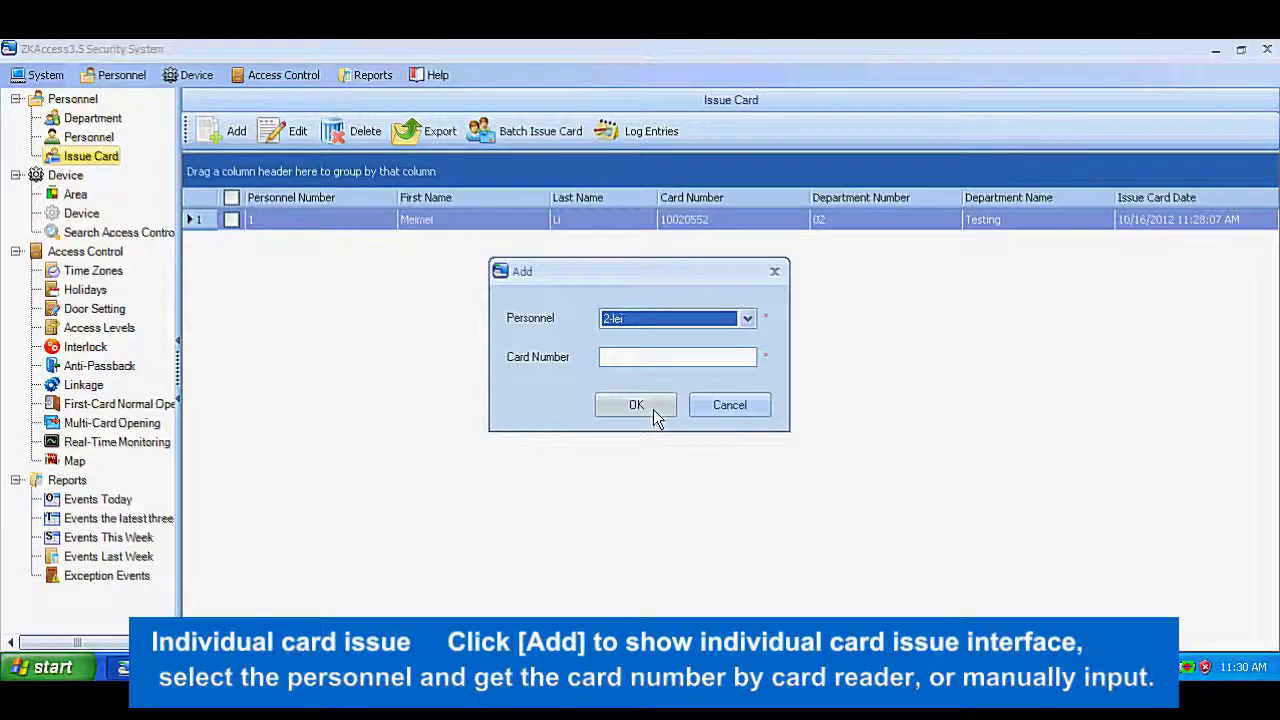
left_click(665, 360)
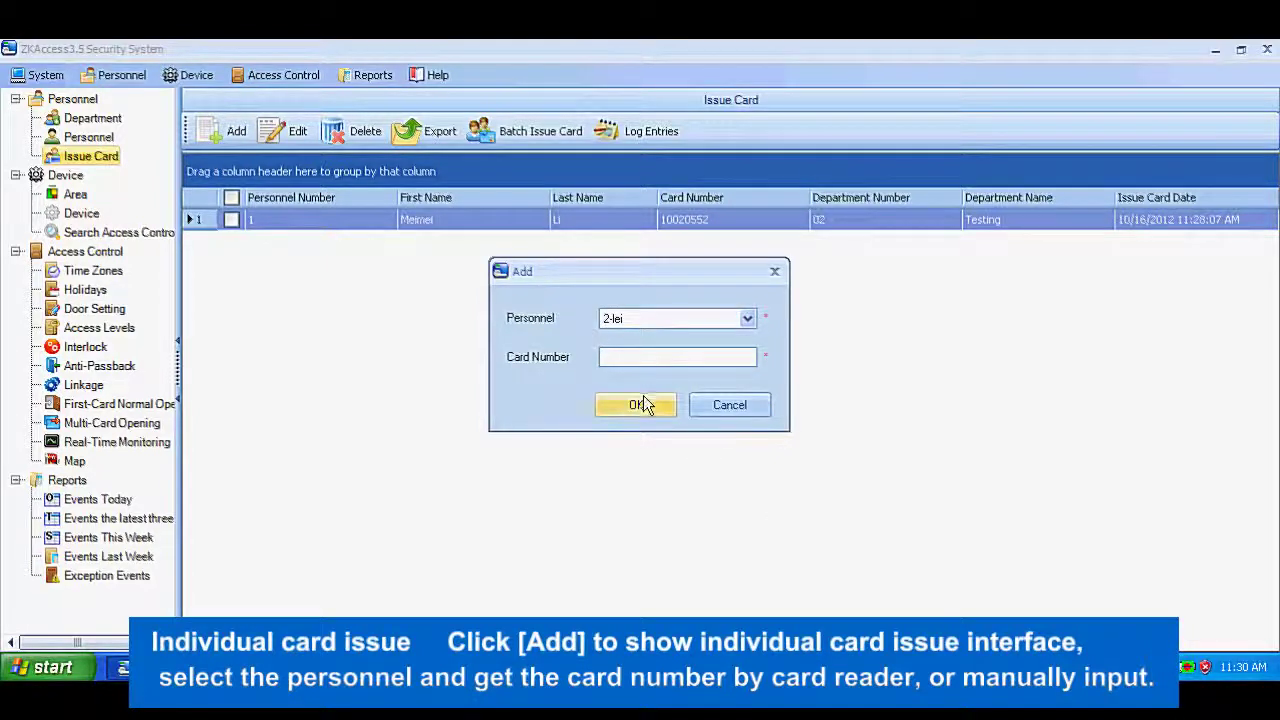
left_click(642, 403)
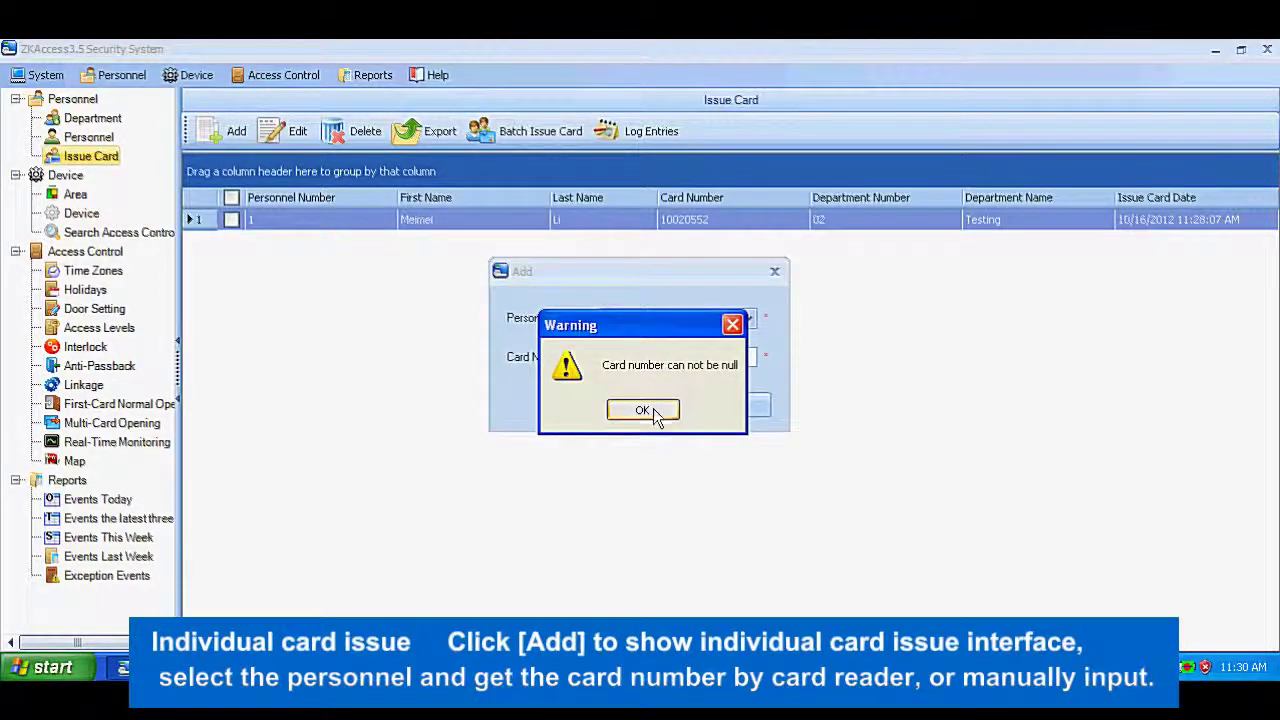
left_click(646, 408)
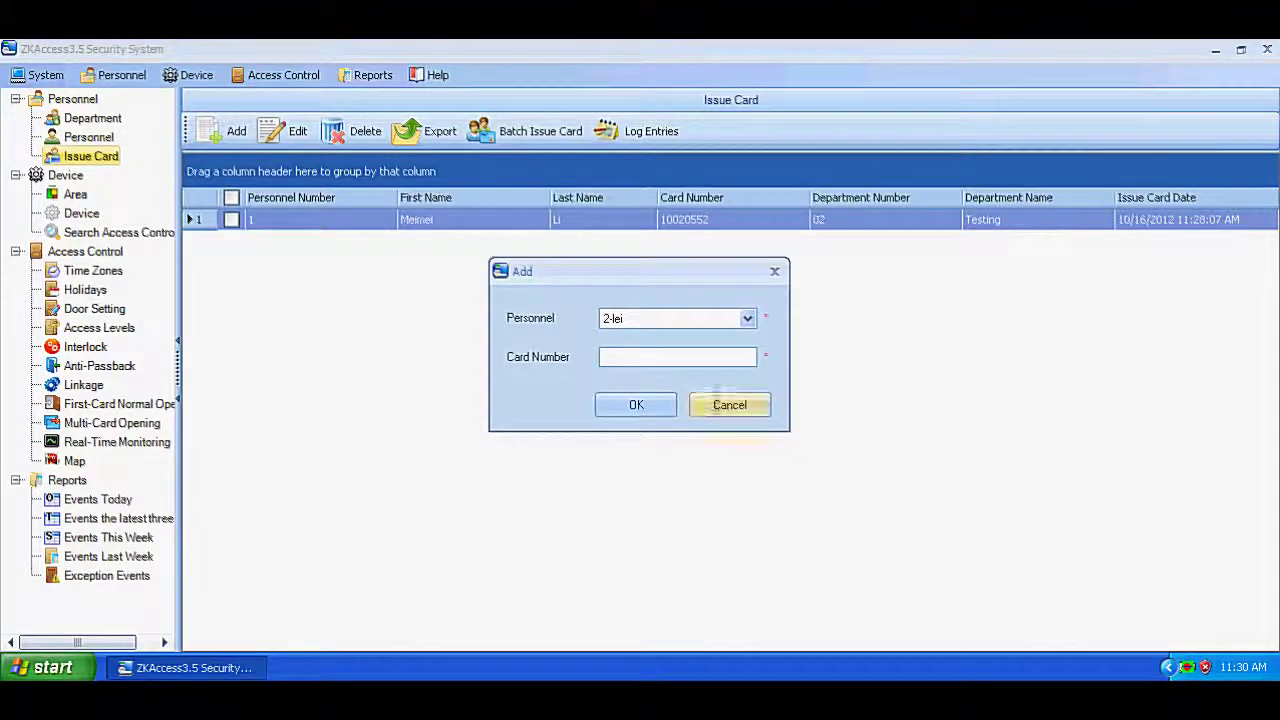
left_click(718, 406)
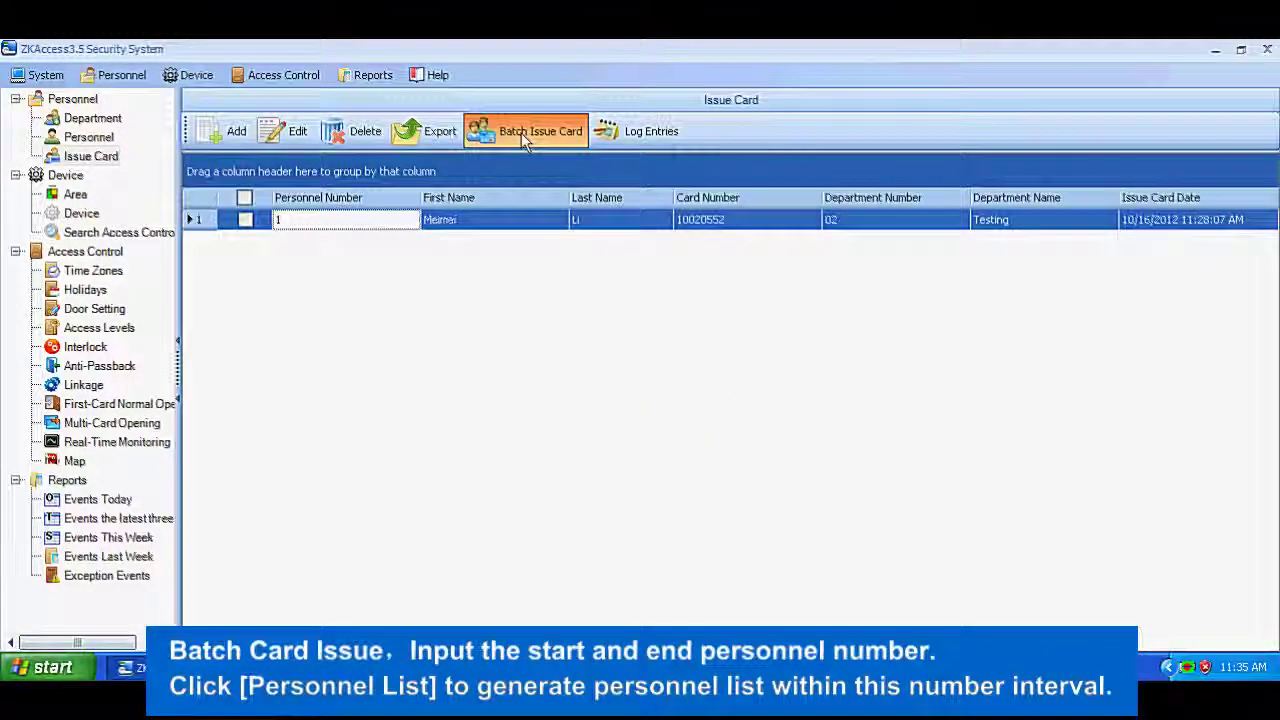
Step: Batch-issue cards for personnel numbers 2 to 3, reading cards at door 192.168.90.80-1
left_click(516, 132)
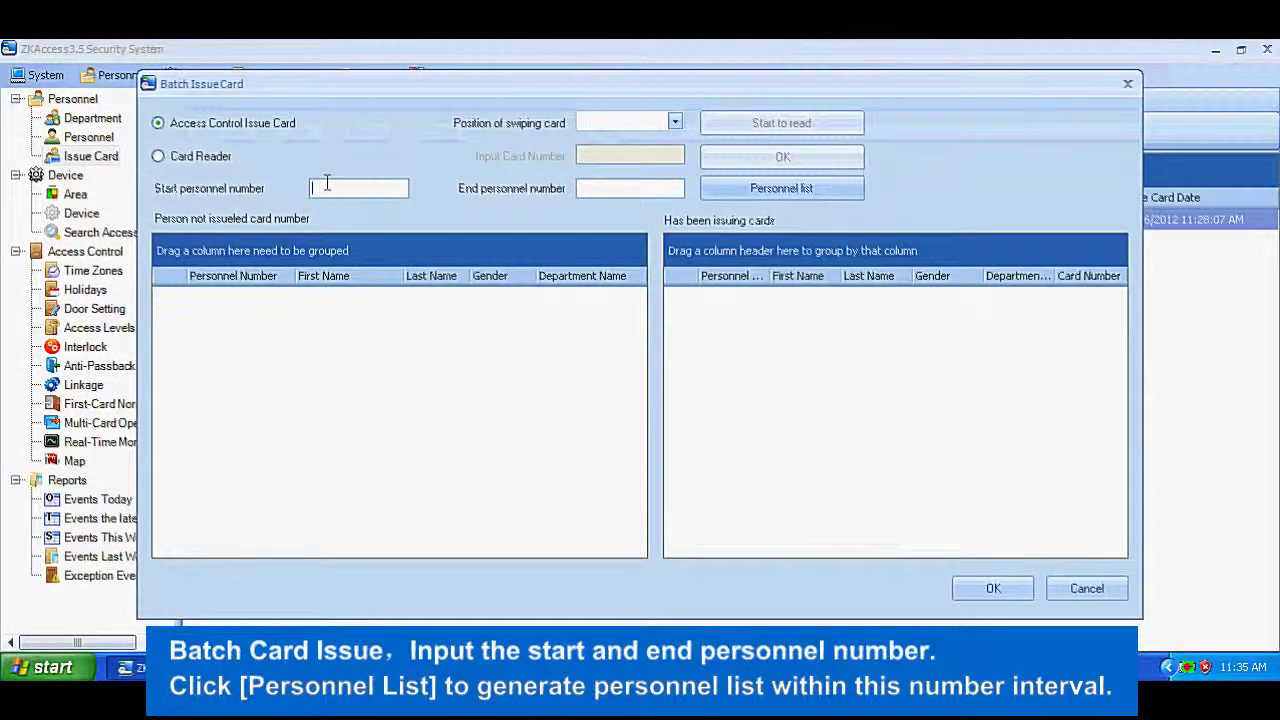
type("2")
left_click(602, 188)
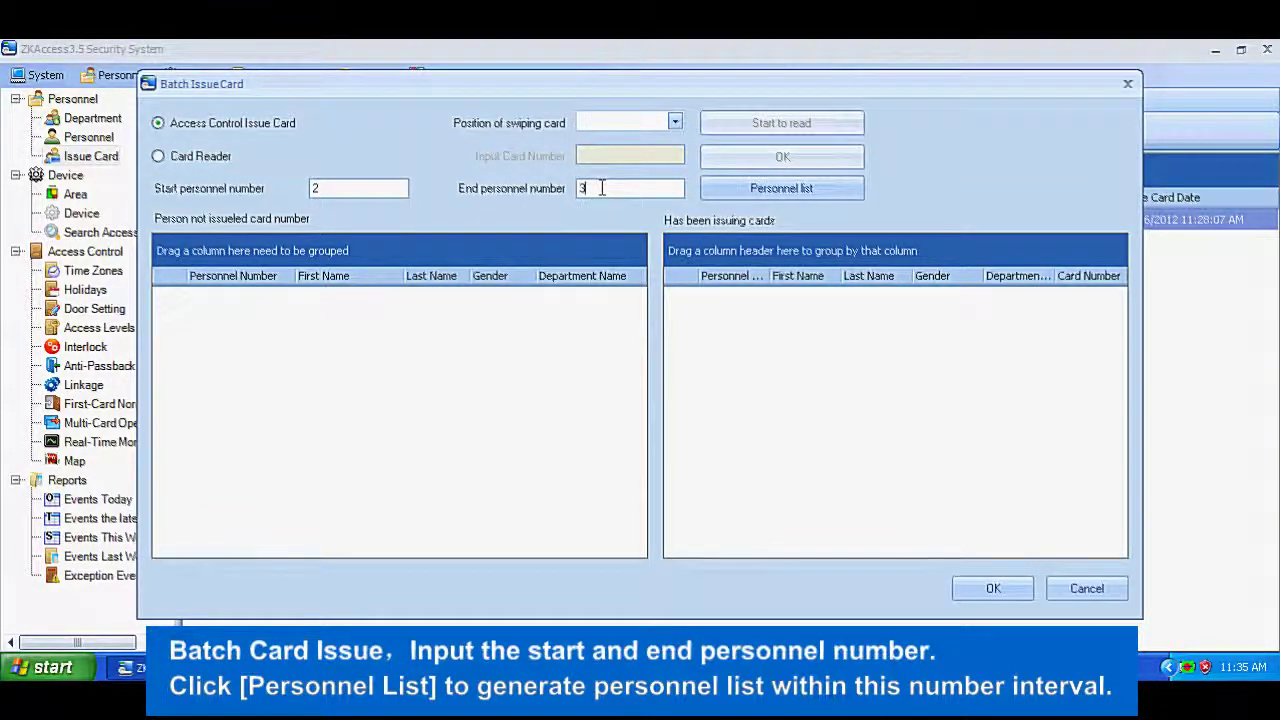
left_click(650, 123)
left_click(490, 233)
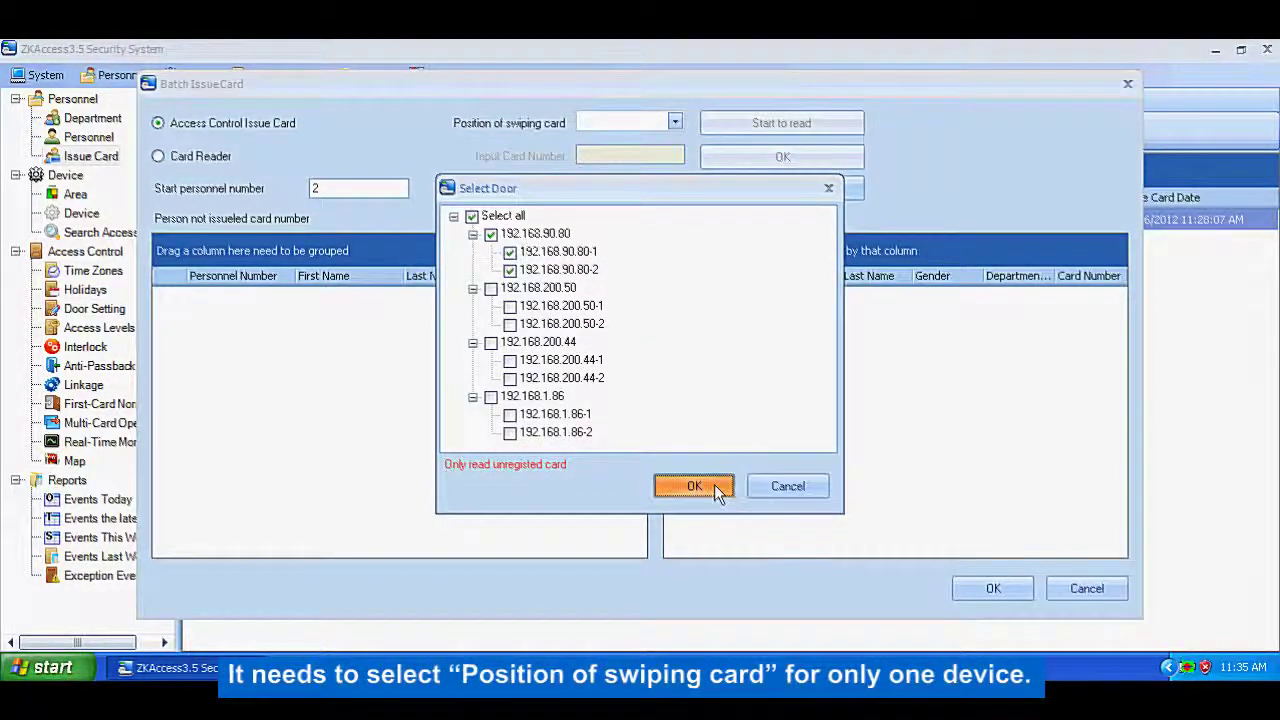
left_click(705, 486)
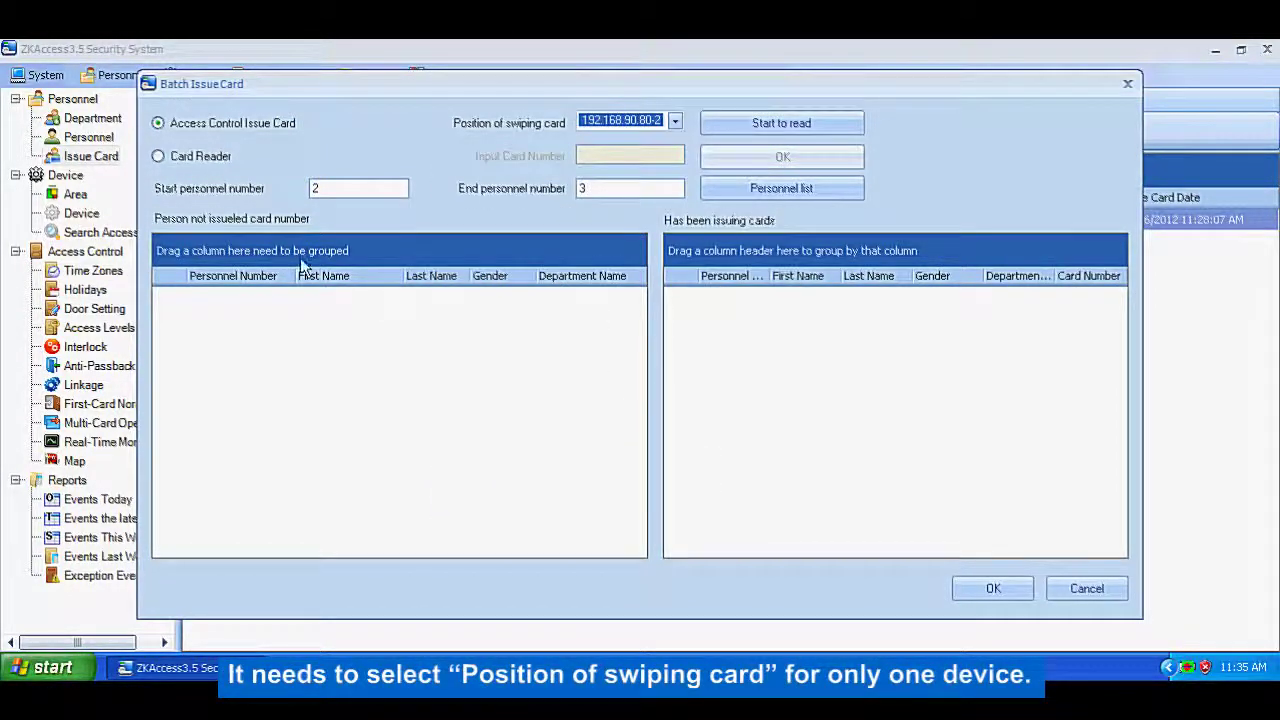
left_click(781, 188)
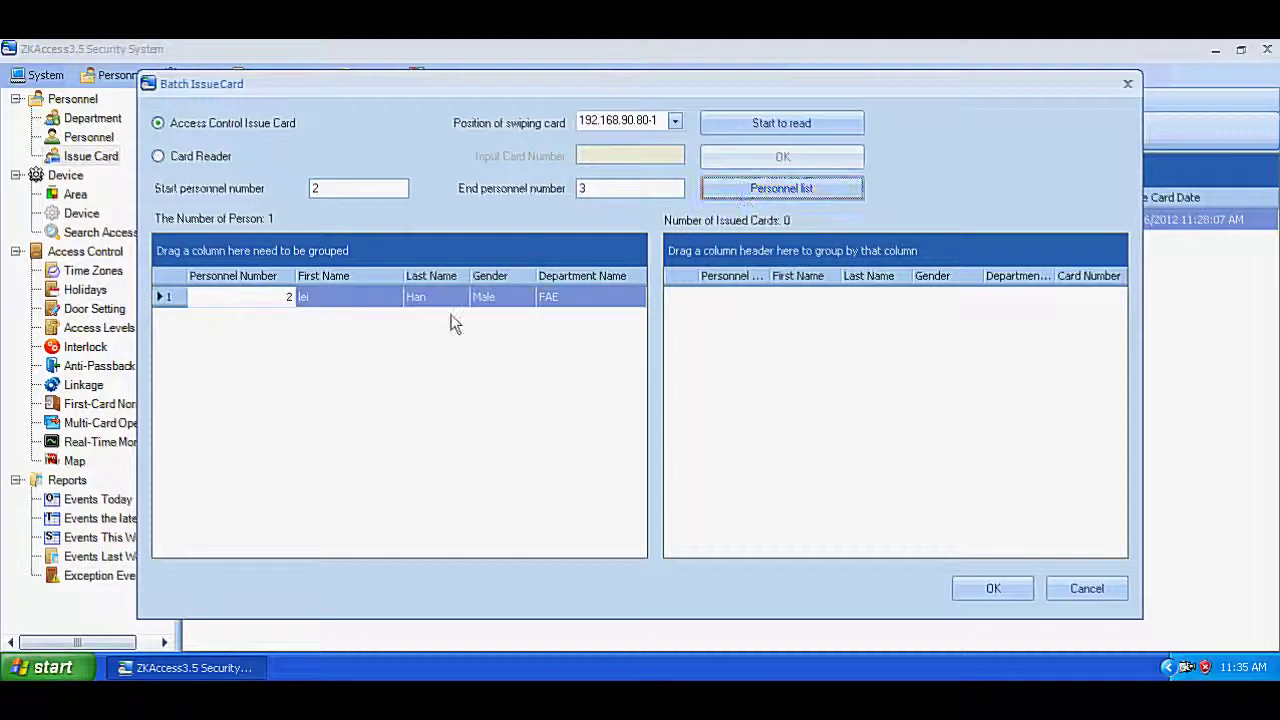
left_click(783, 125)
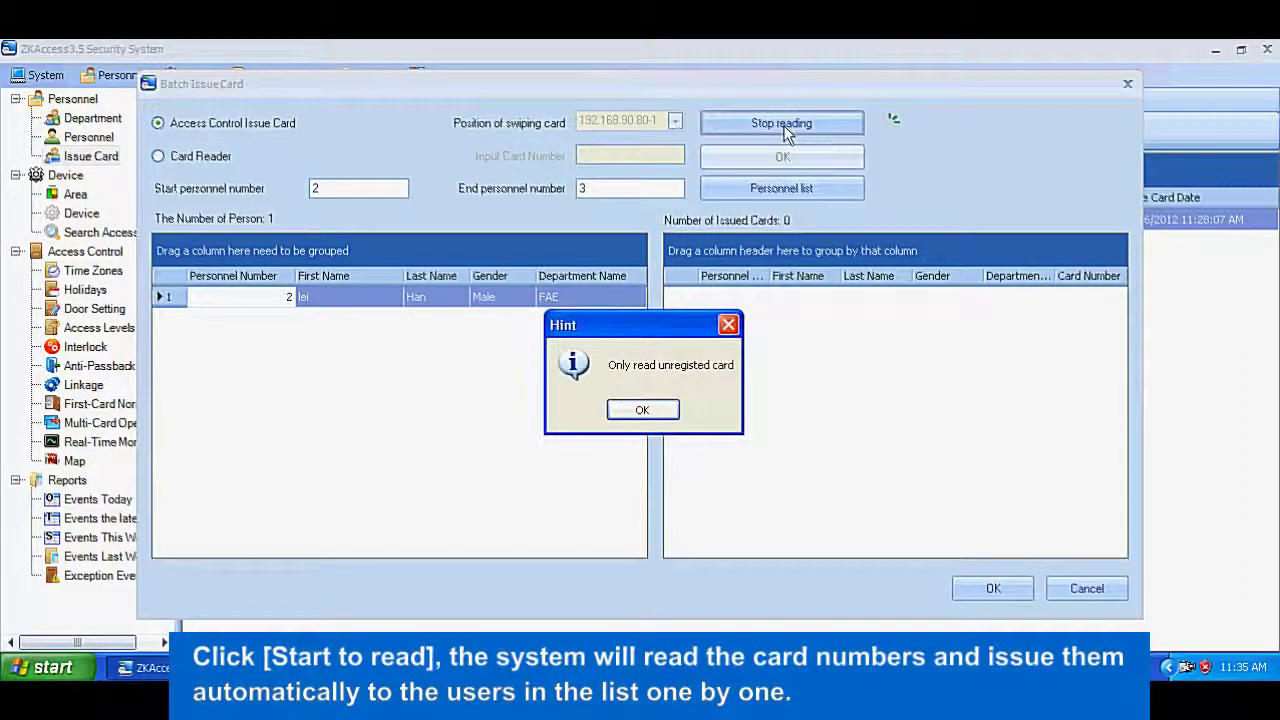
left_click(642, 410)
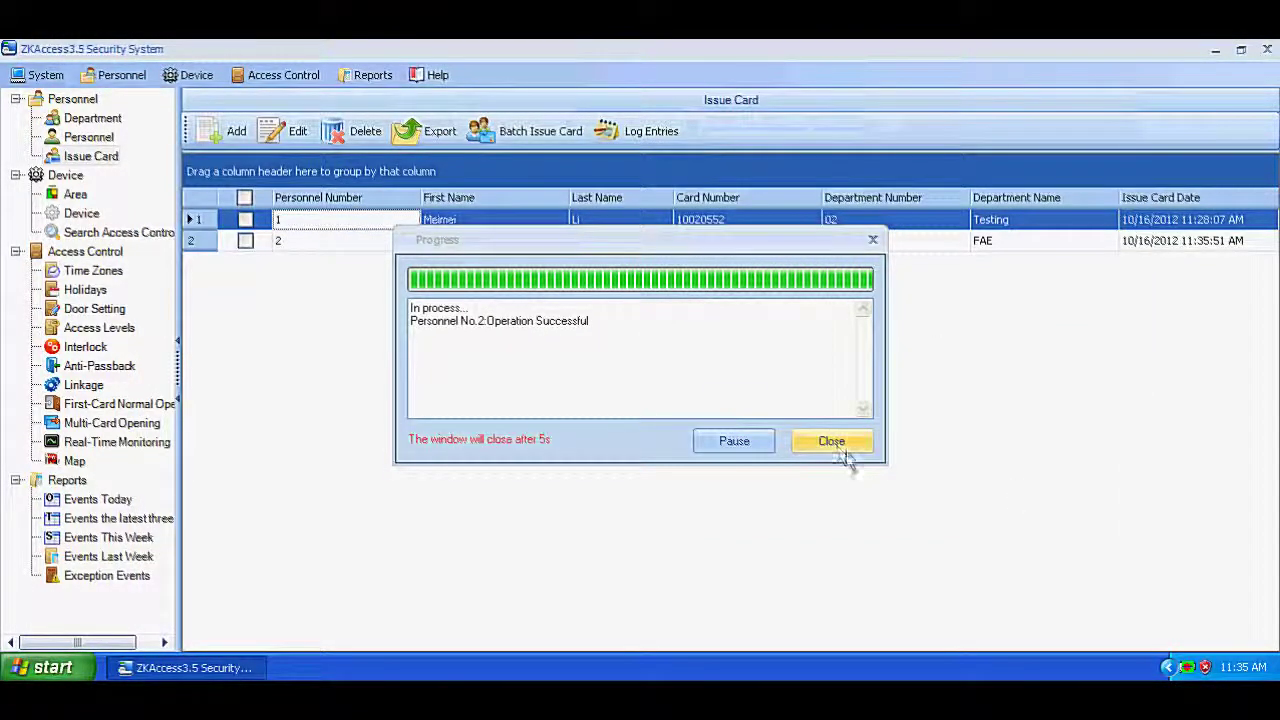
Step: Close card issuing and open Batch Add Personnel using personnel number 2 as template
left_click(831, 441)
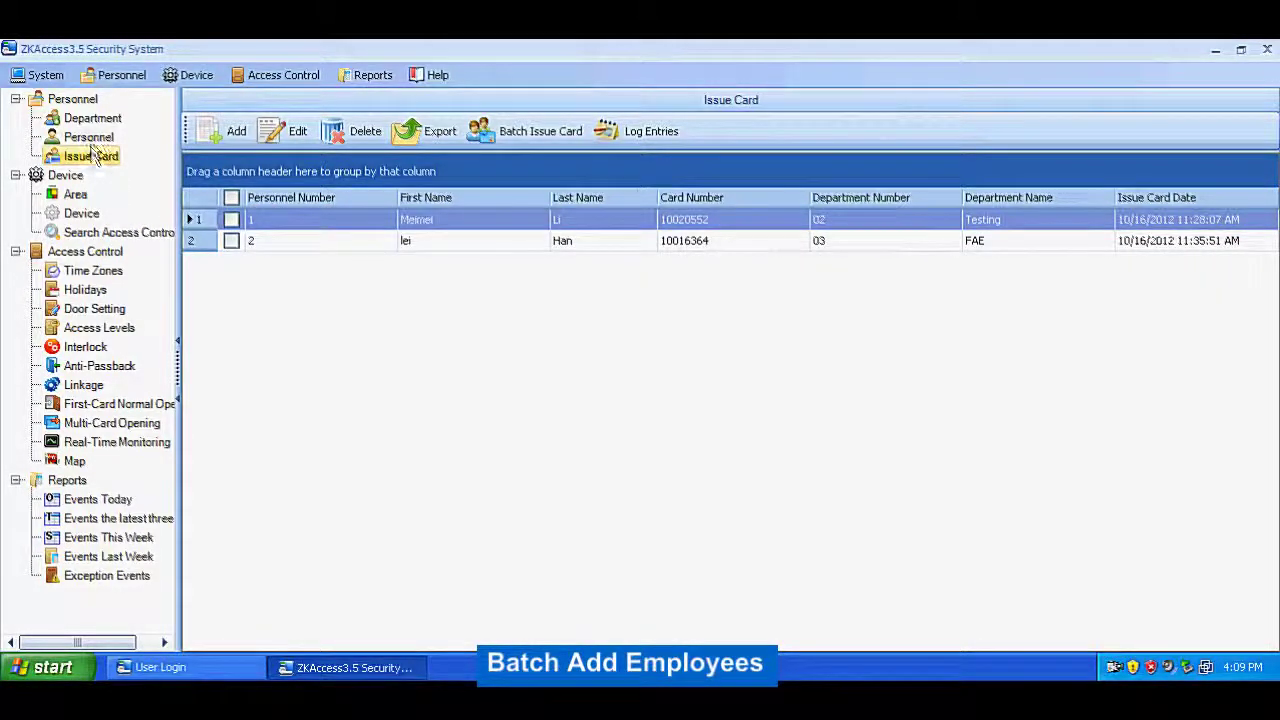
left_click(89, 139)
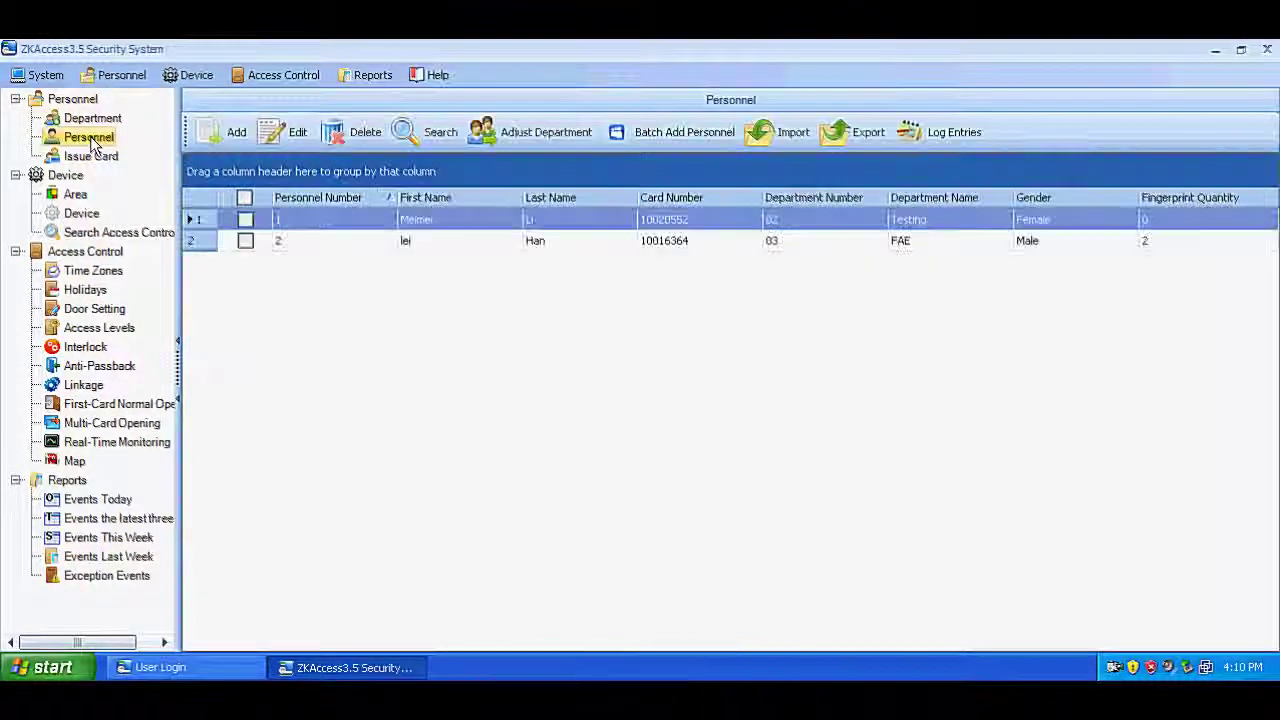
left_click(644, 136)
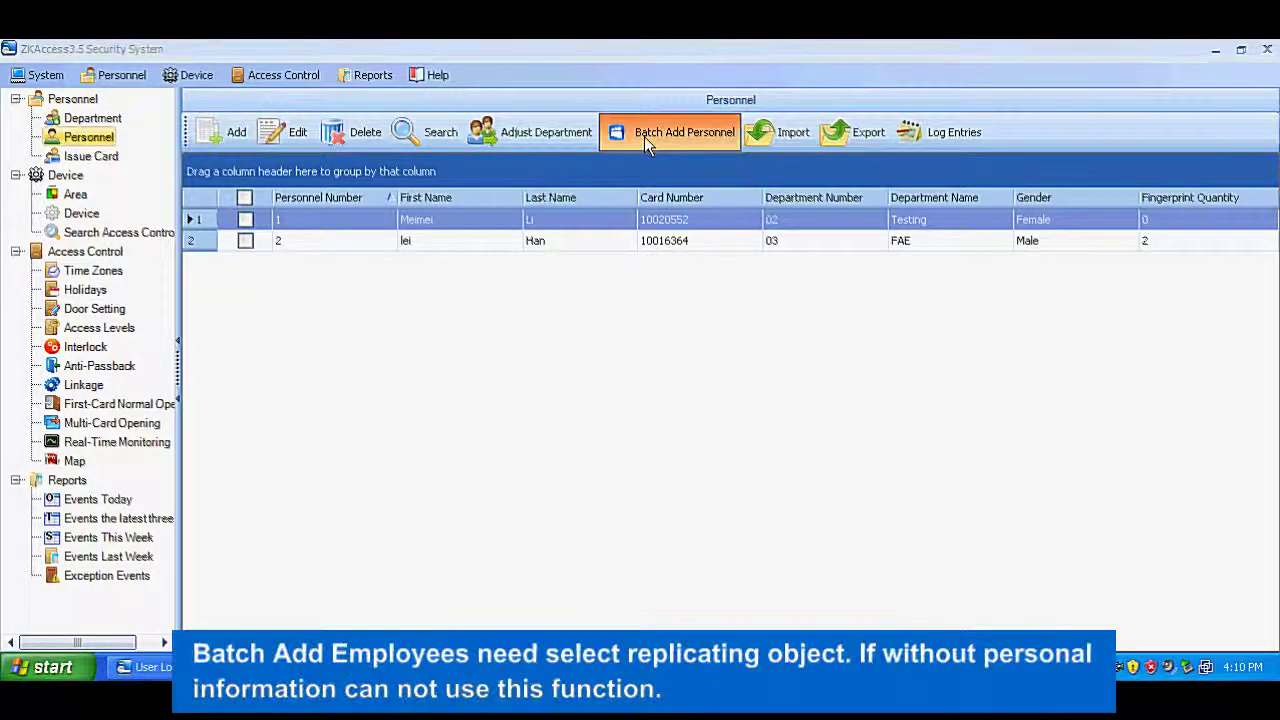
left_click(643, 410)
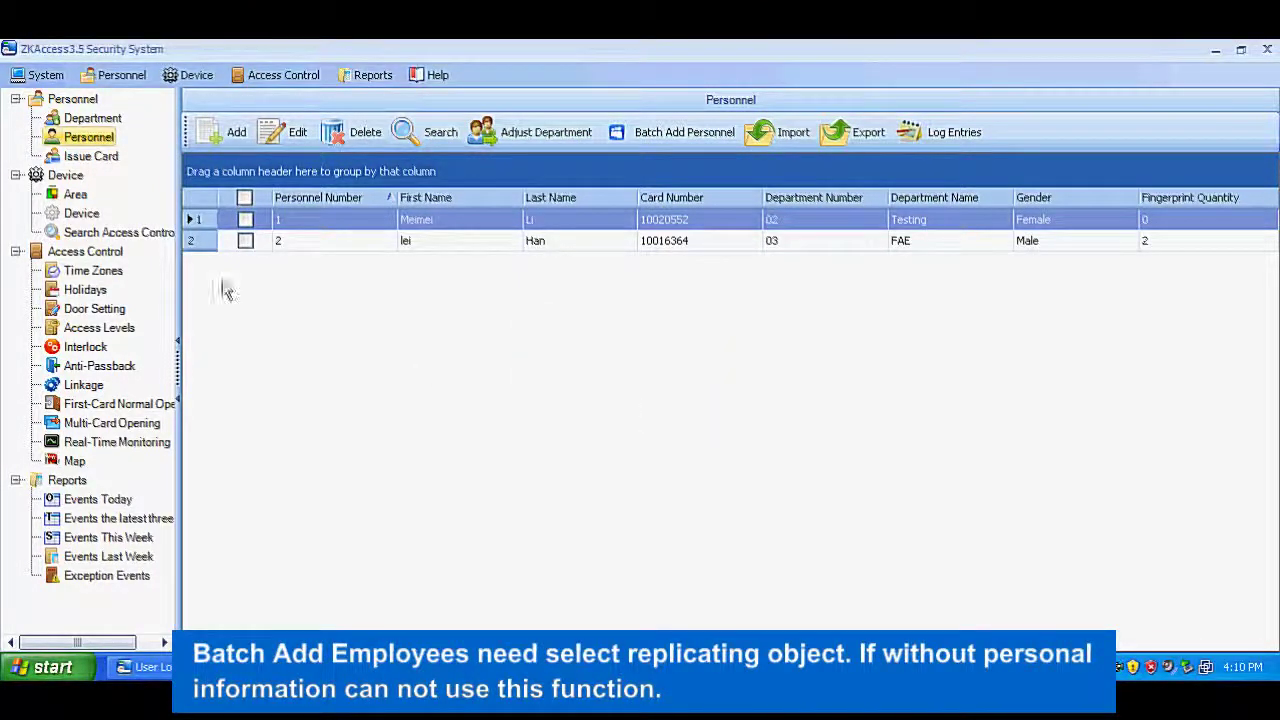
left_click(244, 240)
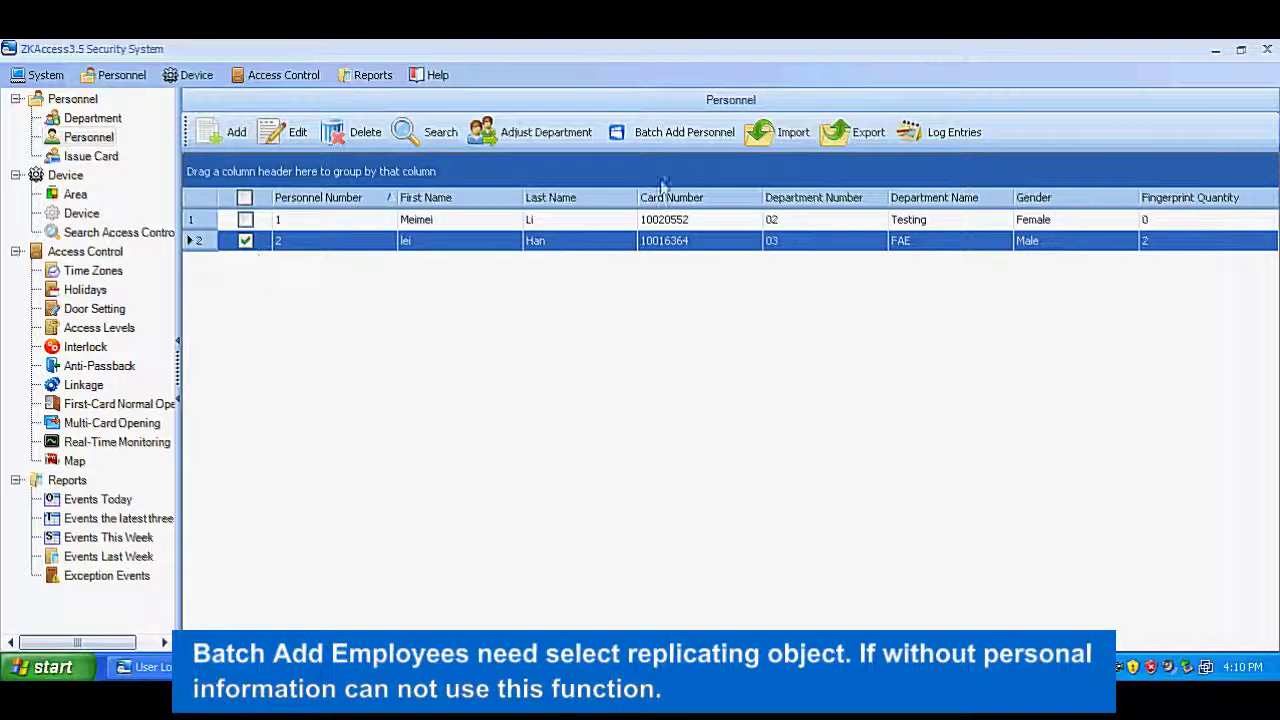
left_click(702, 134)
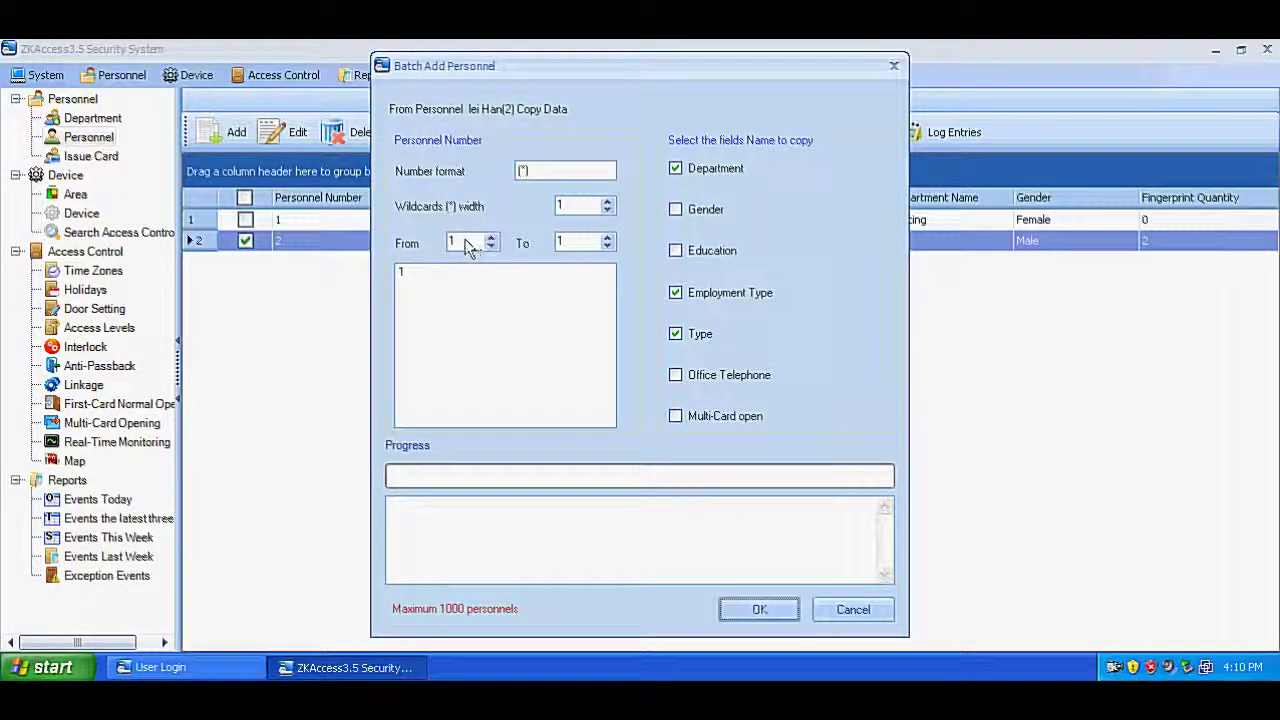
Step: Set number width 2, range 3 to 20, keep Department copied, and create the personnel
left_click_drag(467, 241, 441, 243)
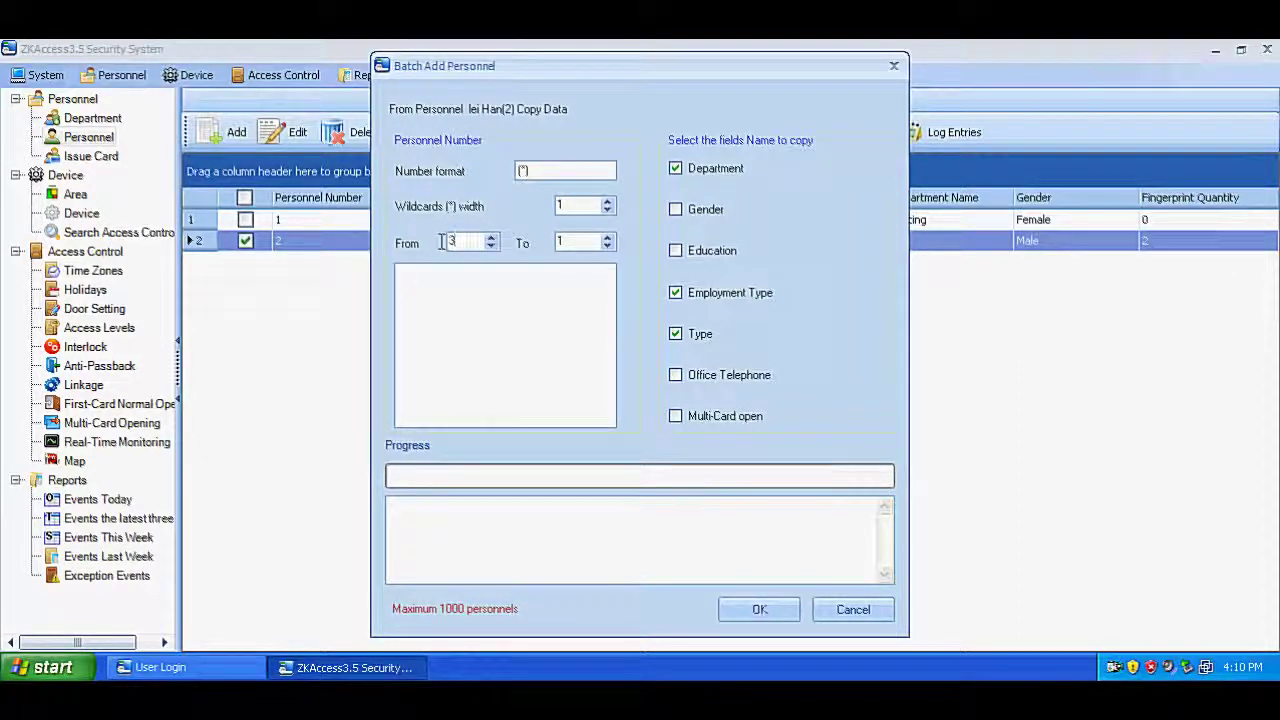
left_click_drag(580, 240, 536, 246)
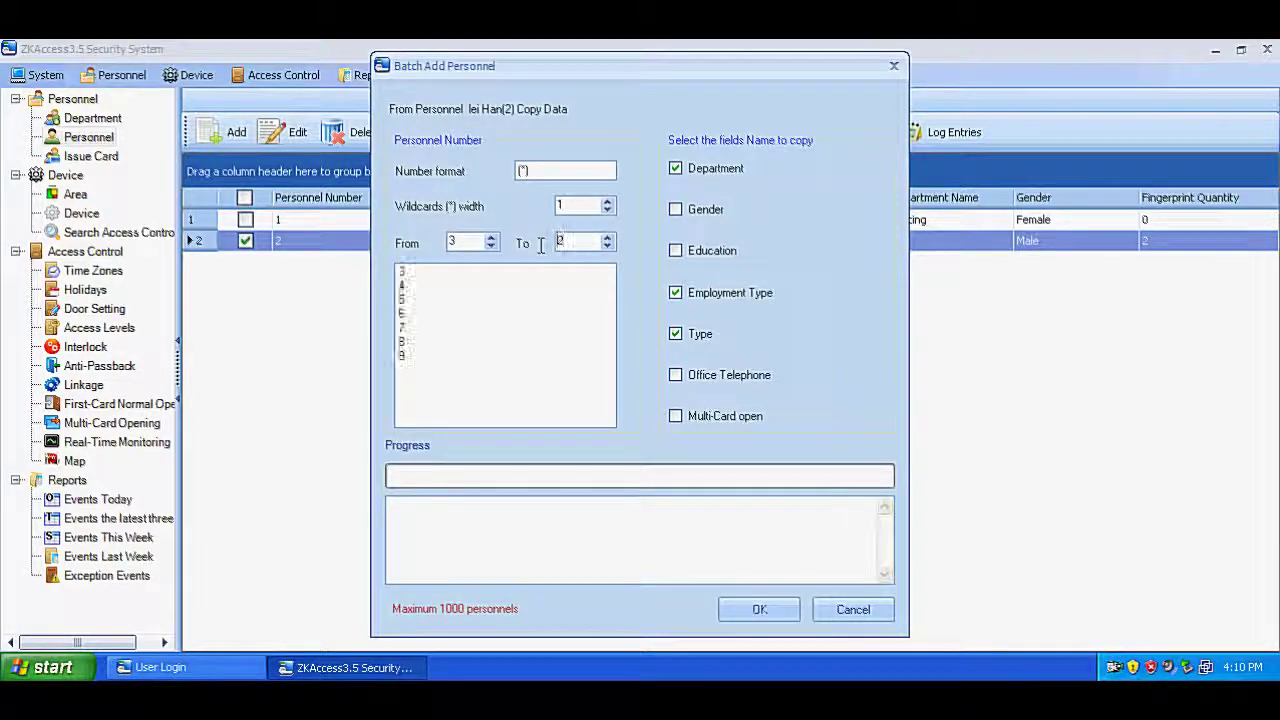
left_click(580, 206)
left_click(607, 201)
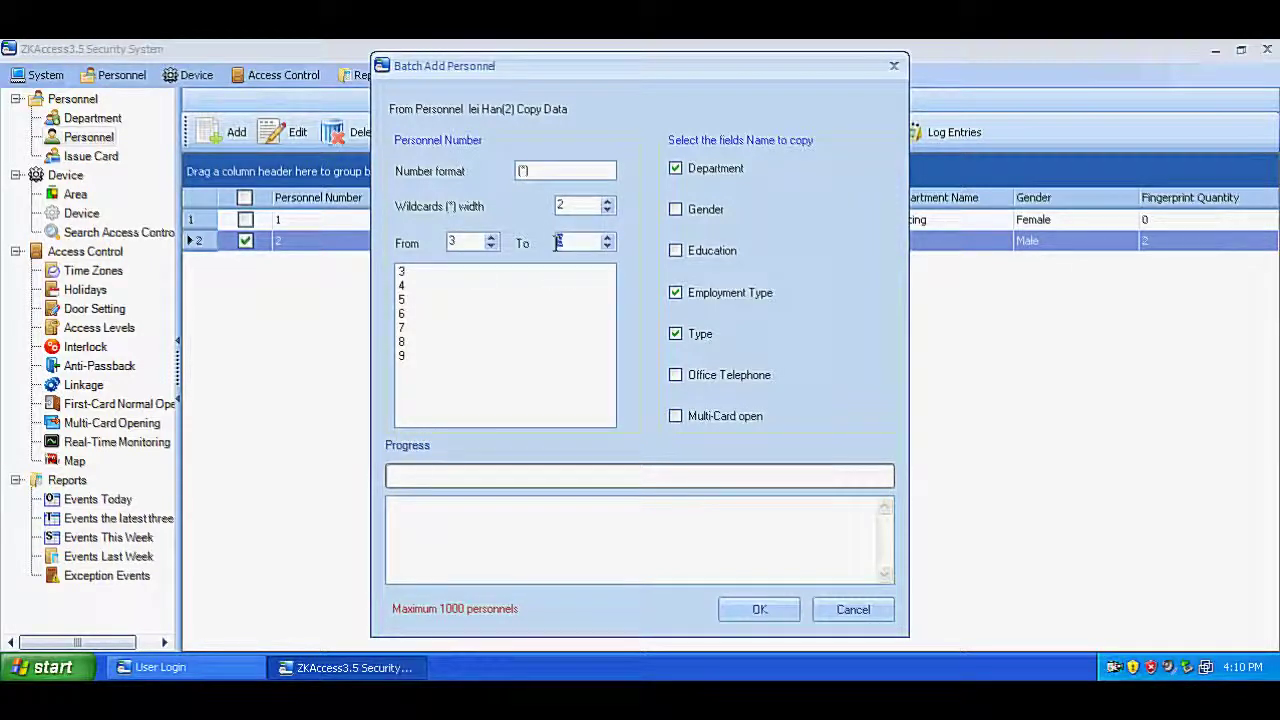
type("20")
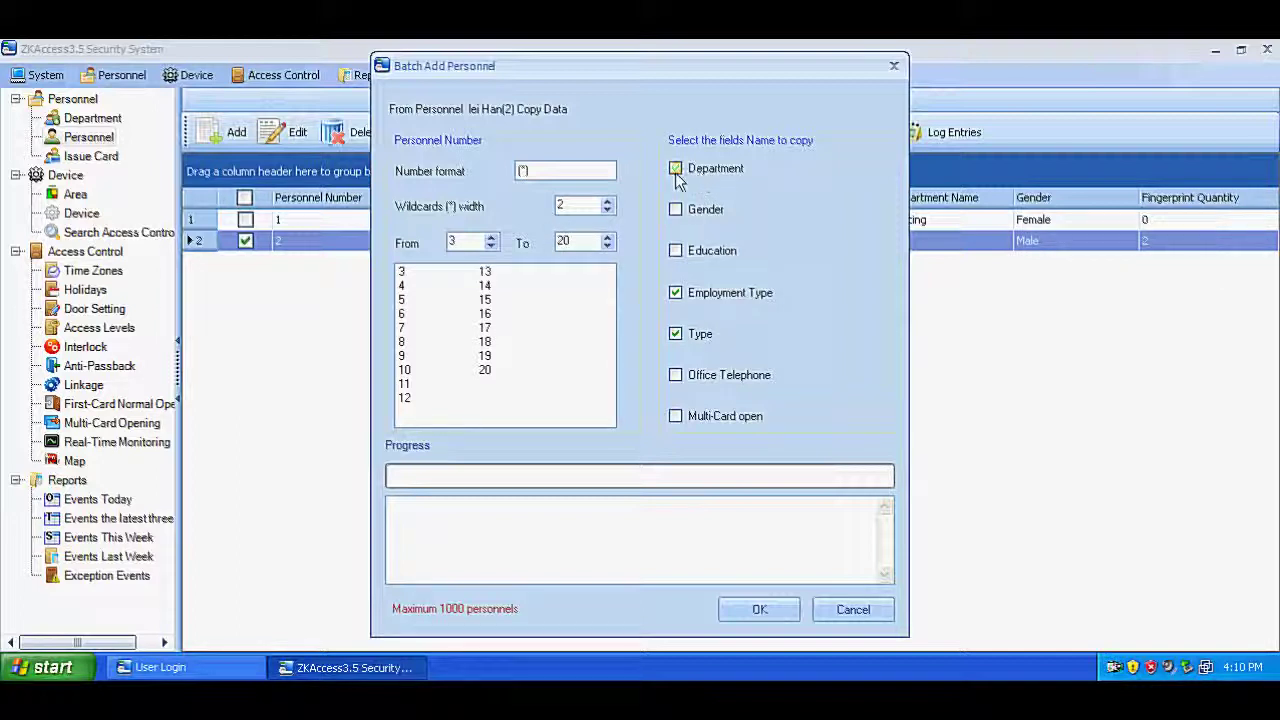
left_click(676, 170)
left_click(750, 611)
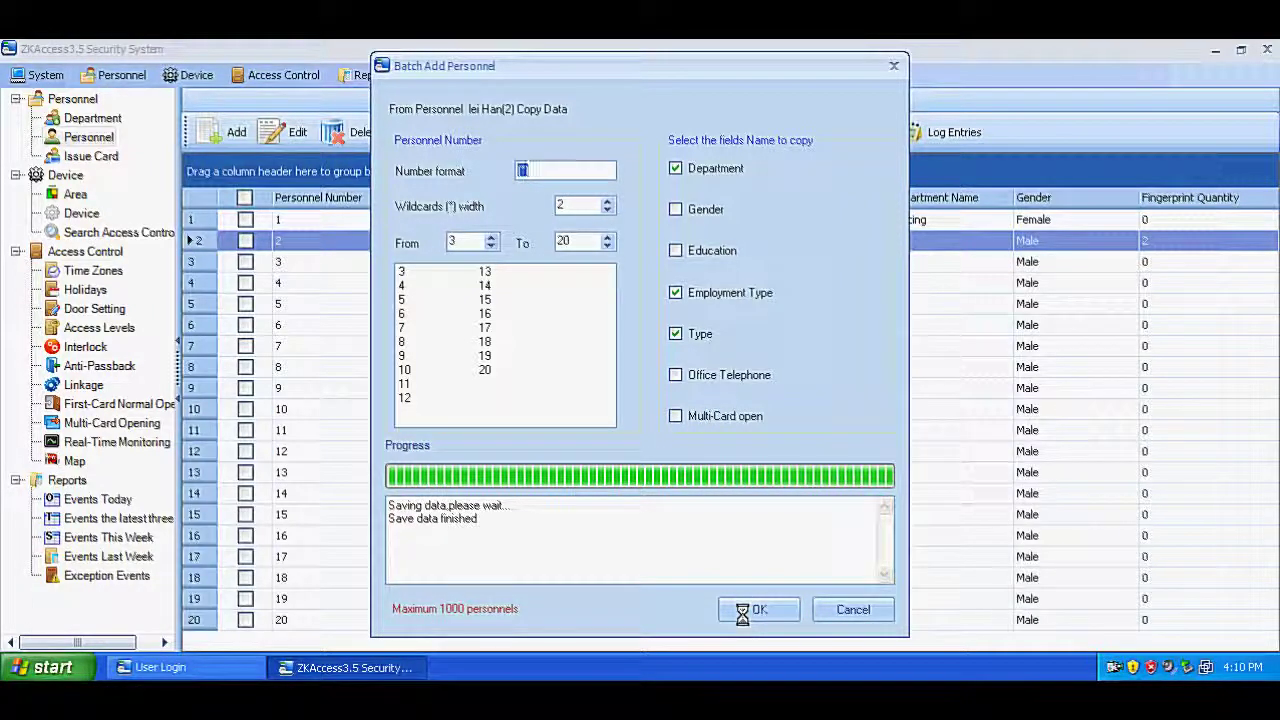
left_click(860, 609)
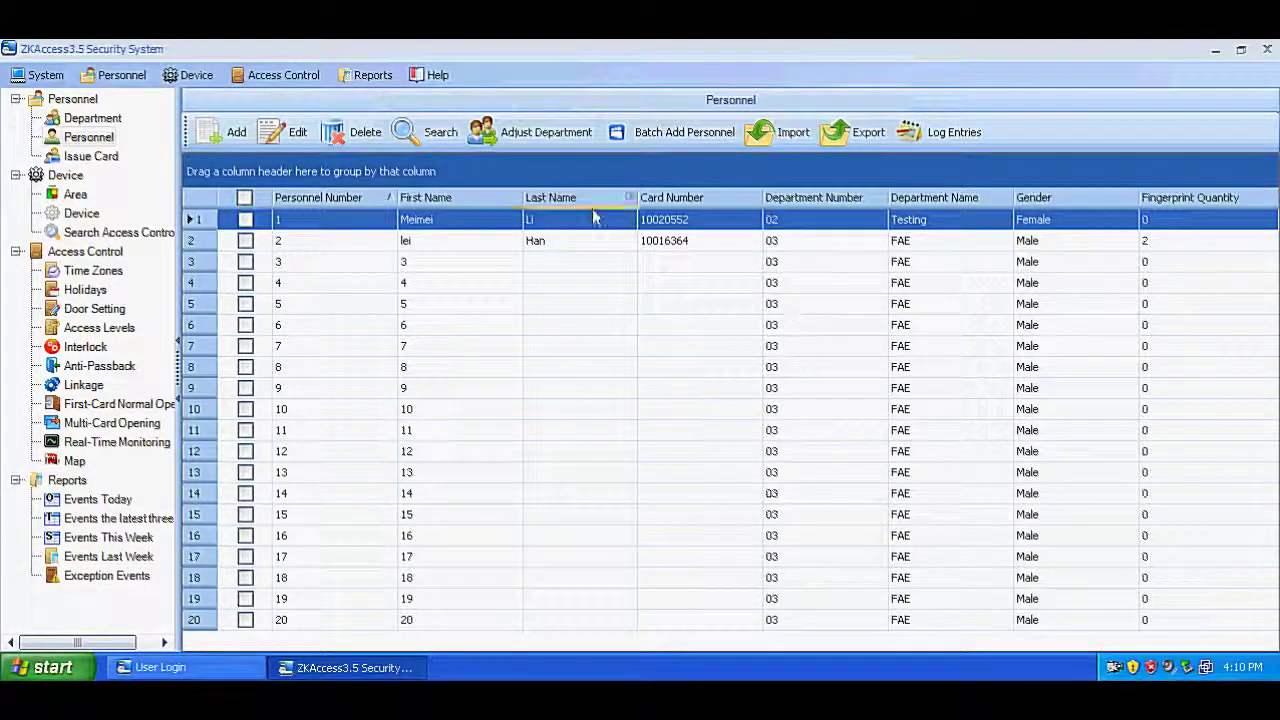
left_click(551, 133)
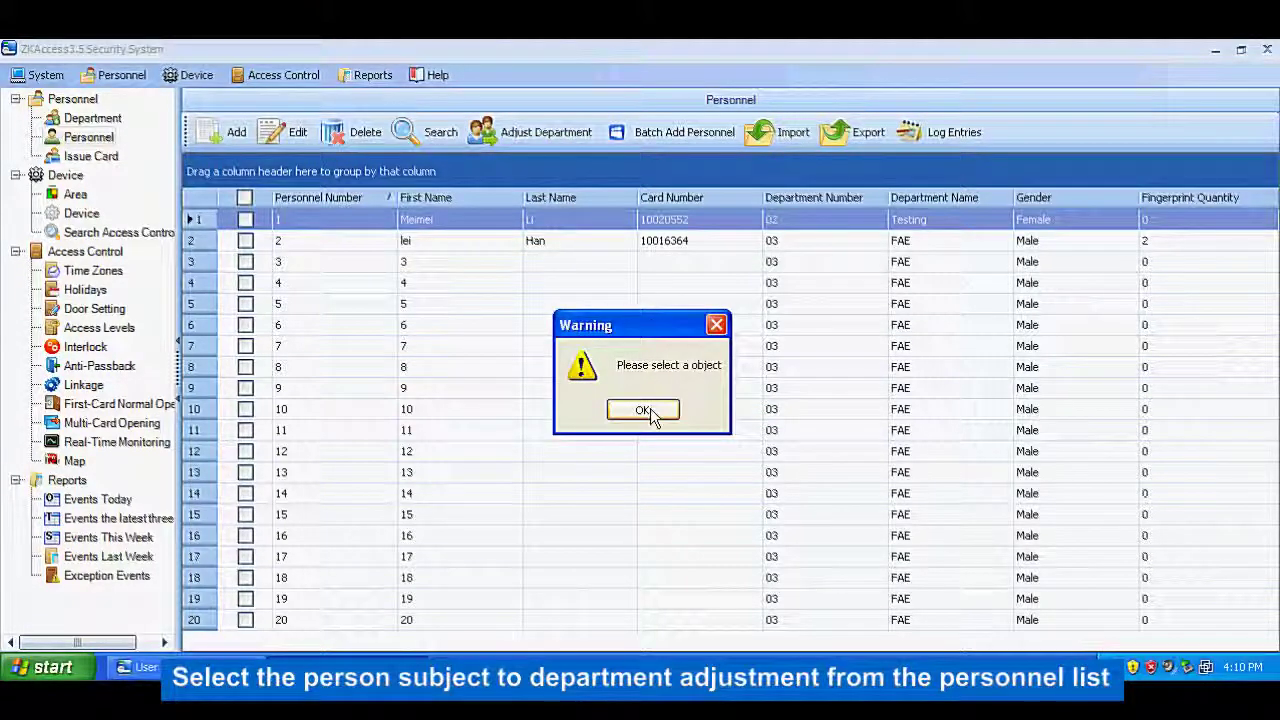
left_click(643, 410)
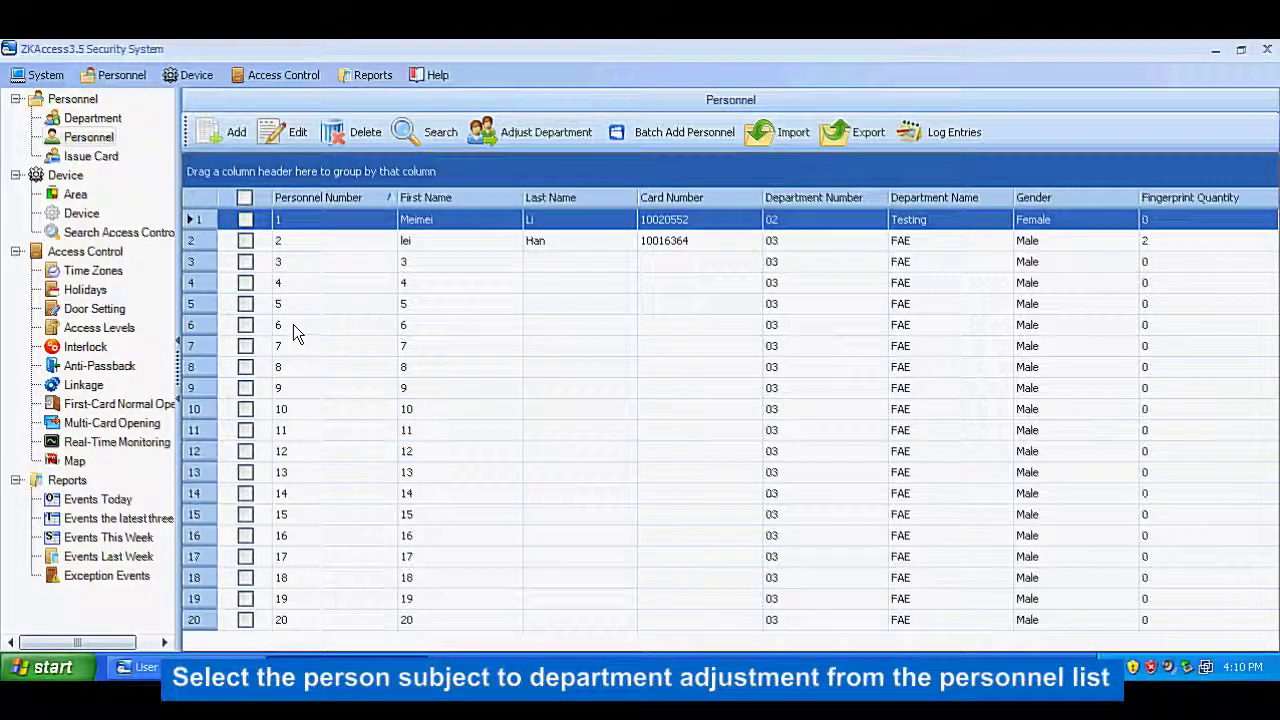